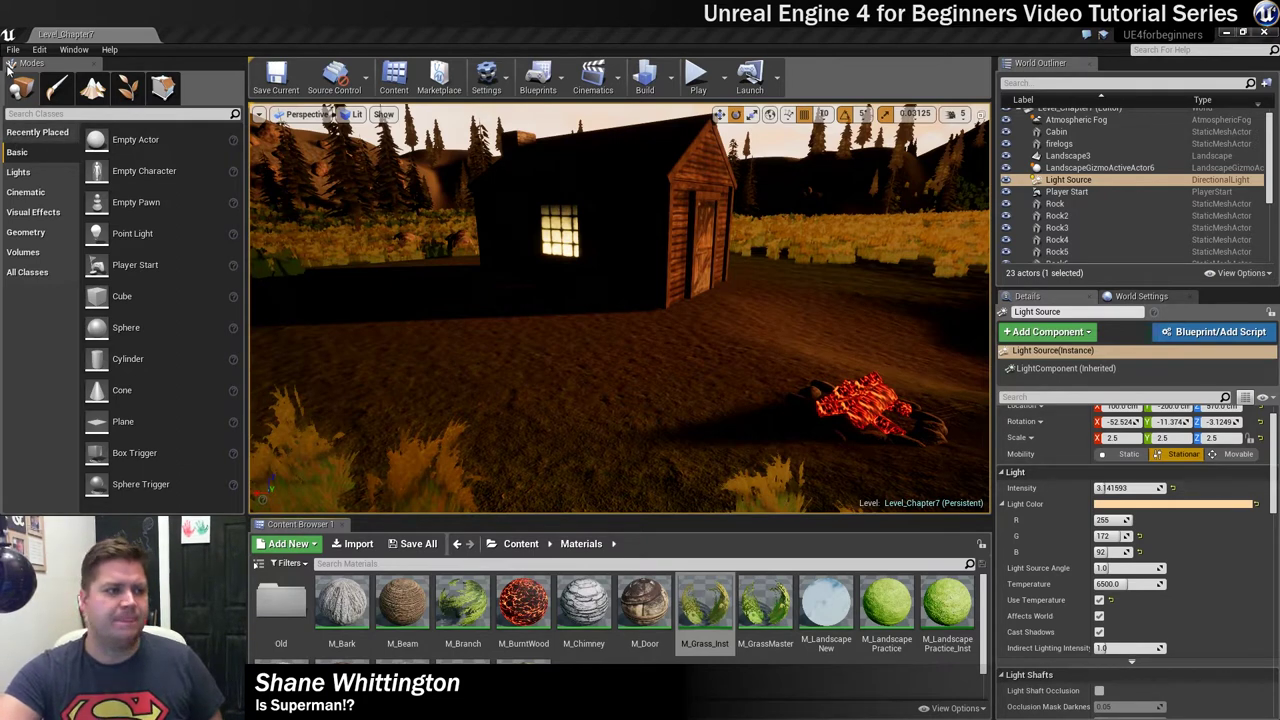
Step: Add a point light to the level just above the campfire beside the cabin
click(20, 172)
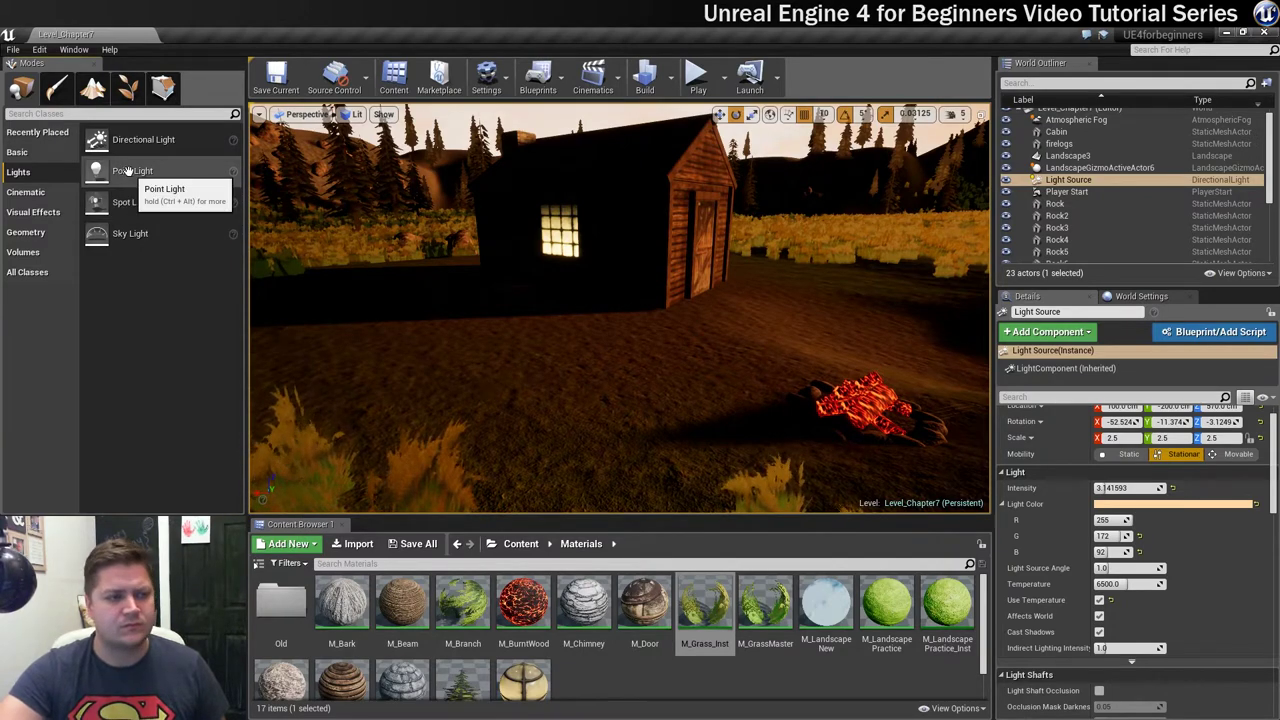
drag(130, 172, 864, 380)
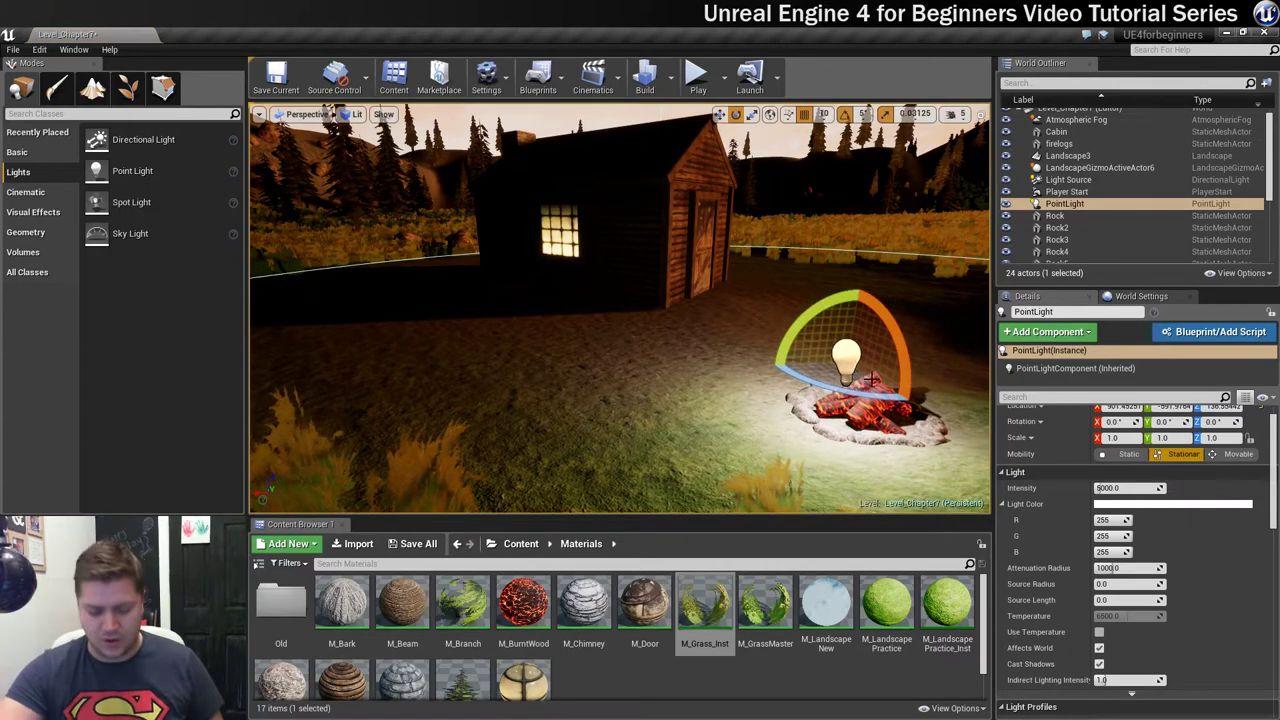
middle_drag(846, 382, 740, 354)
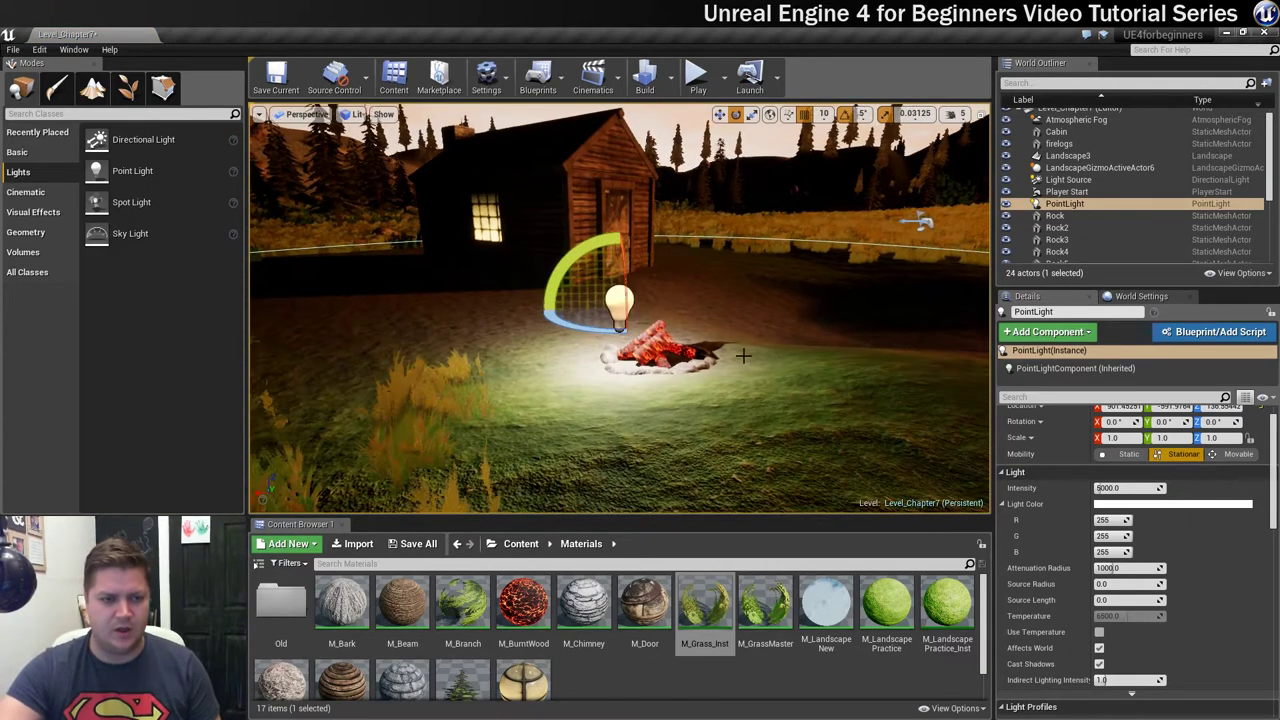
scroll(726, 336, up, 2)
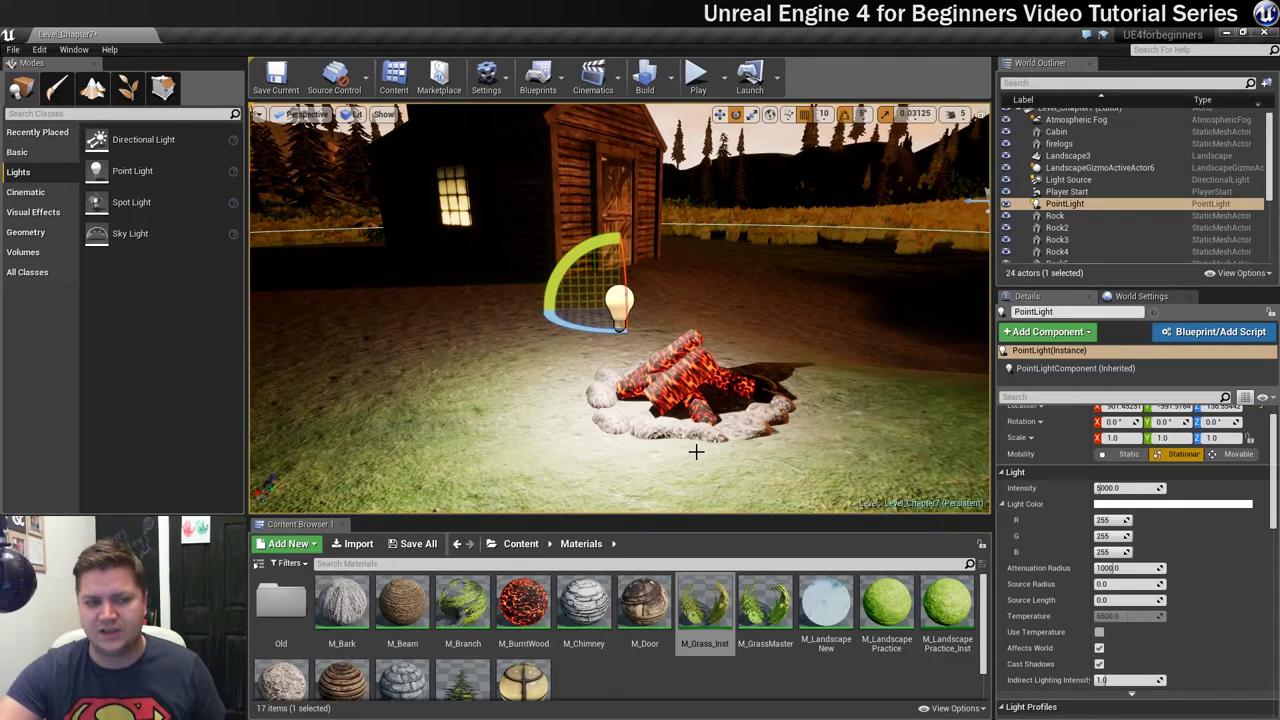
Step: Disable shadow casting on the campfire's firelogs mesh
click(684, 369)
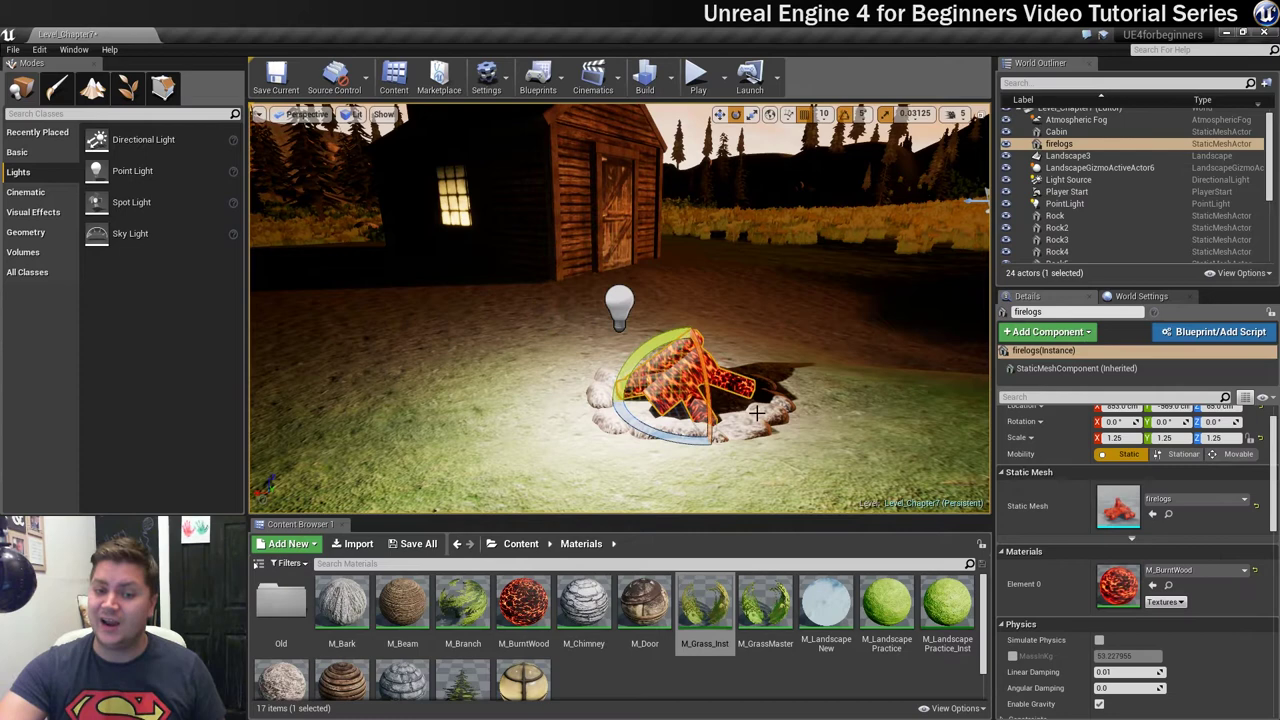
scroll(1166, 594, down, 3)
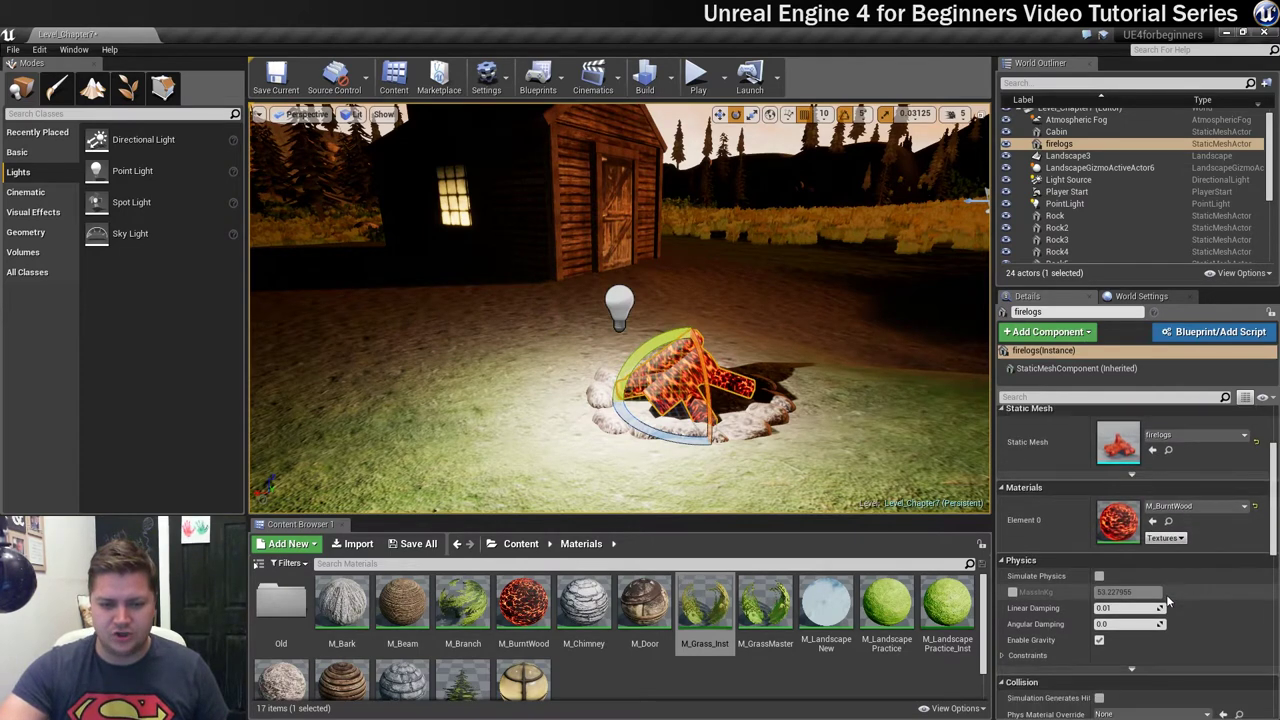
scroll(1166, 594, down, 5)
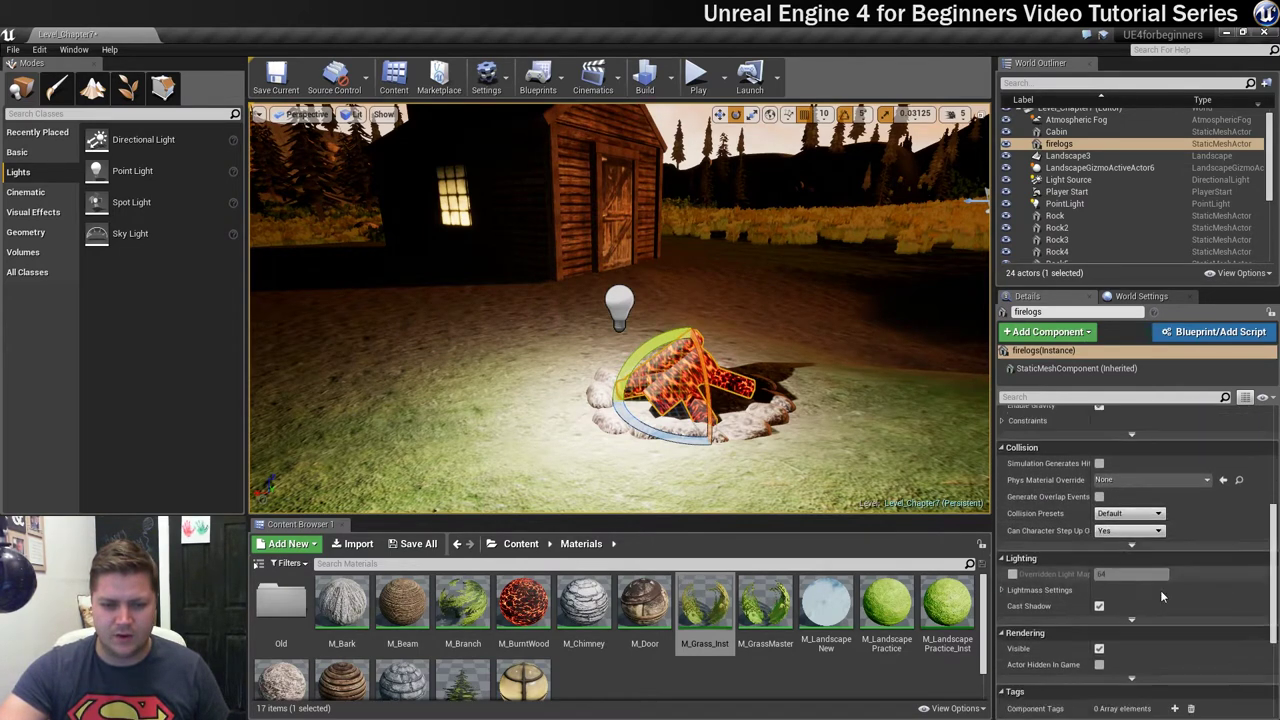
click(1099, 606)
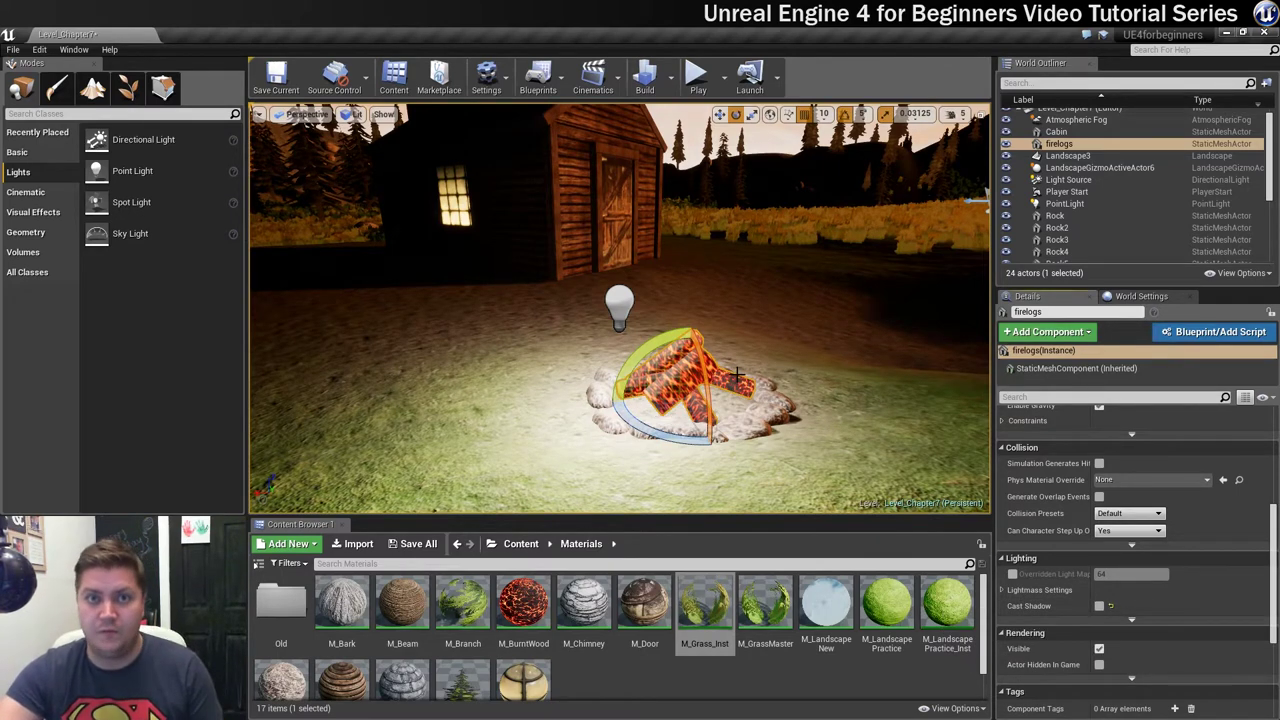
Step: Move the point light down into the middle of the campfire logs, inside the ring of stones
click(620, 310)
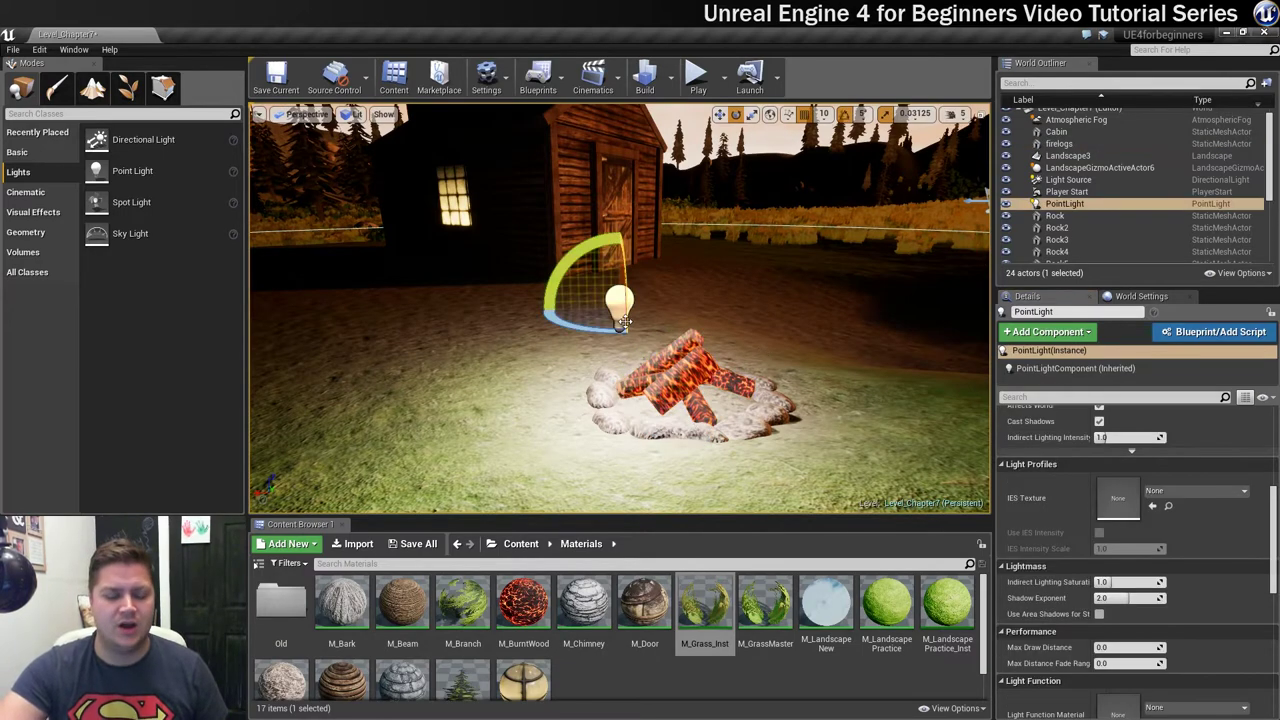
key(w)
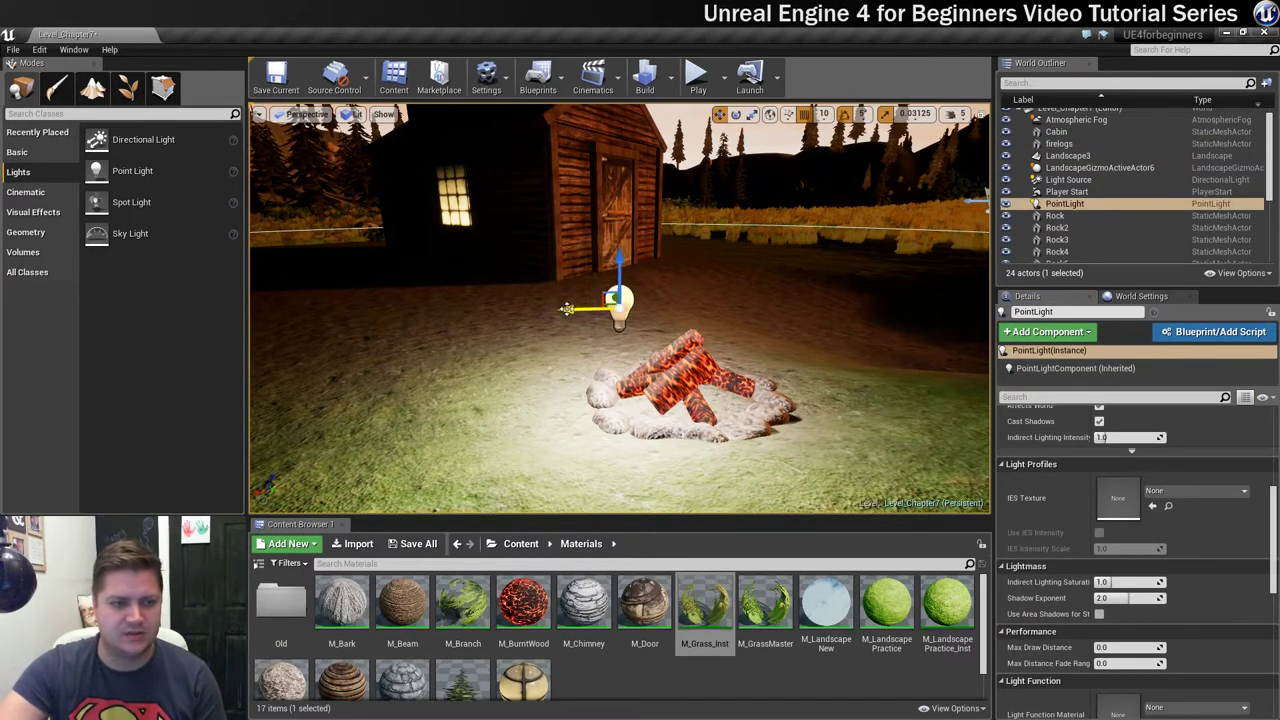
drag(569, 314, 640, 314)
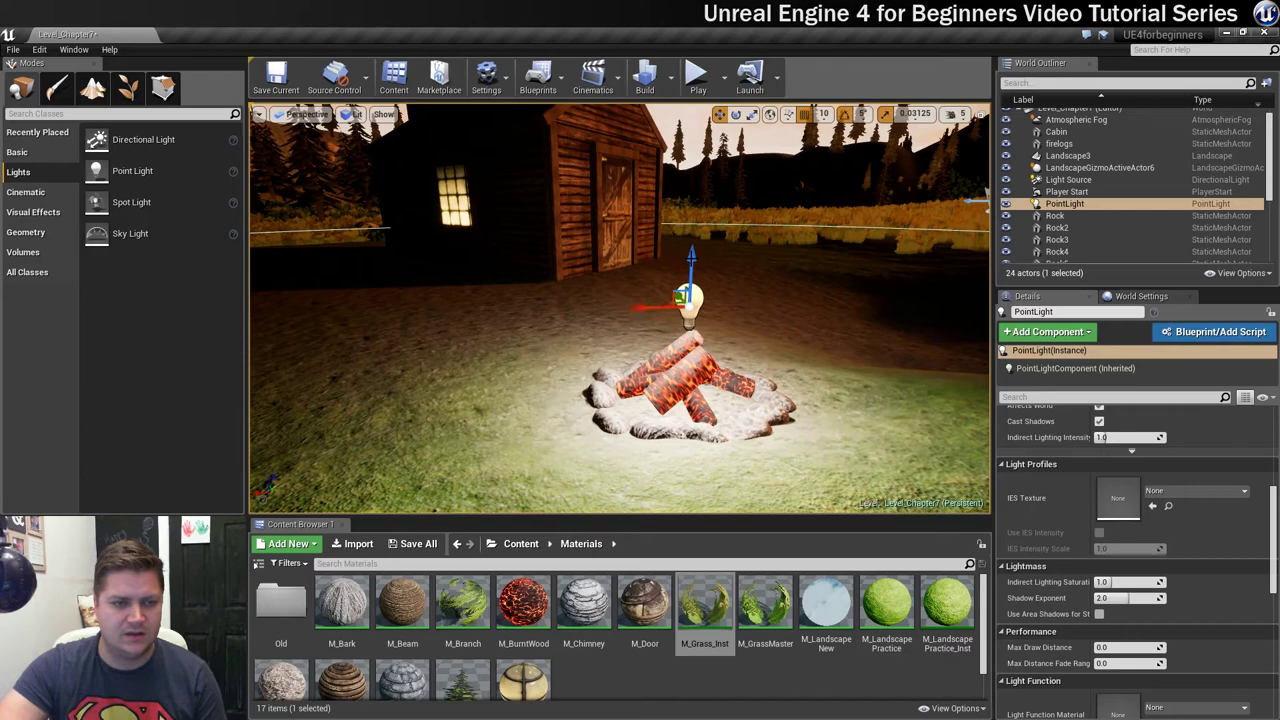
drag(692, 262, 702, 366)
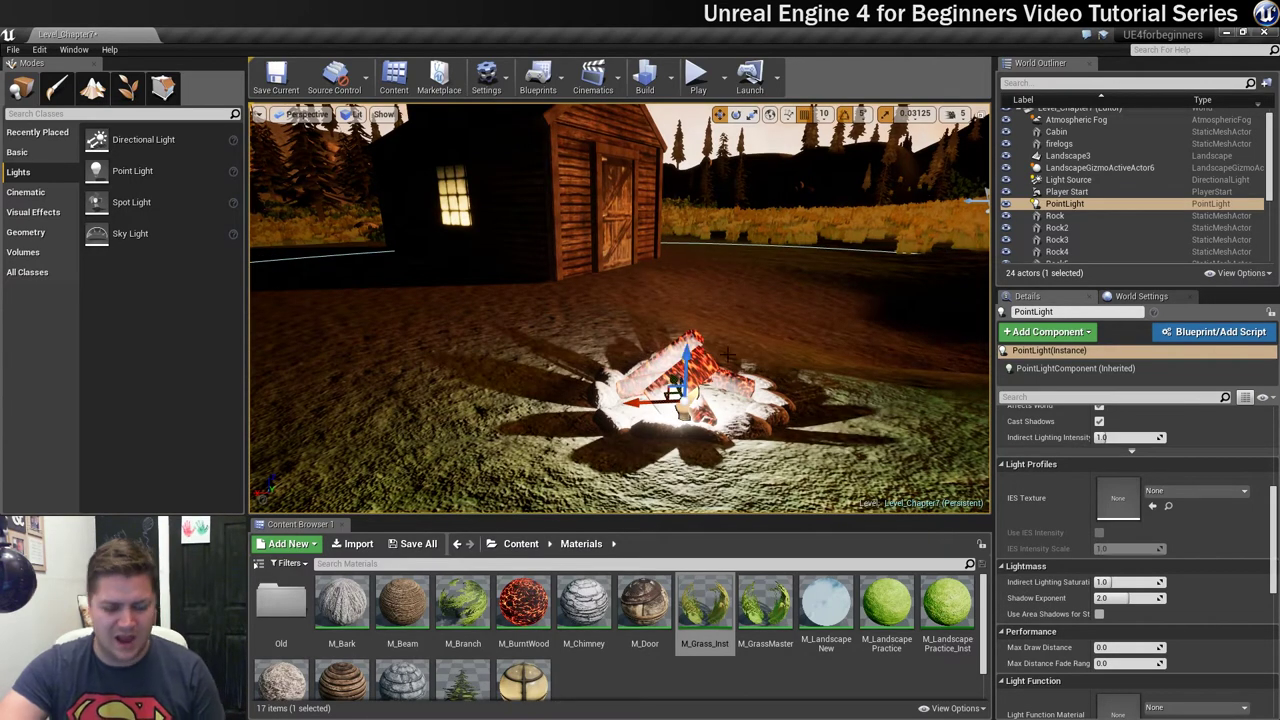
alt+drag(785, 343, 745, 330)
alt+right_drag(690, 340, 610, 390)
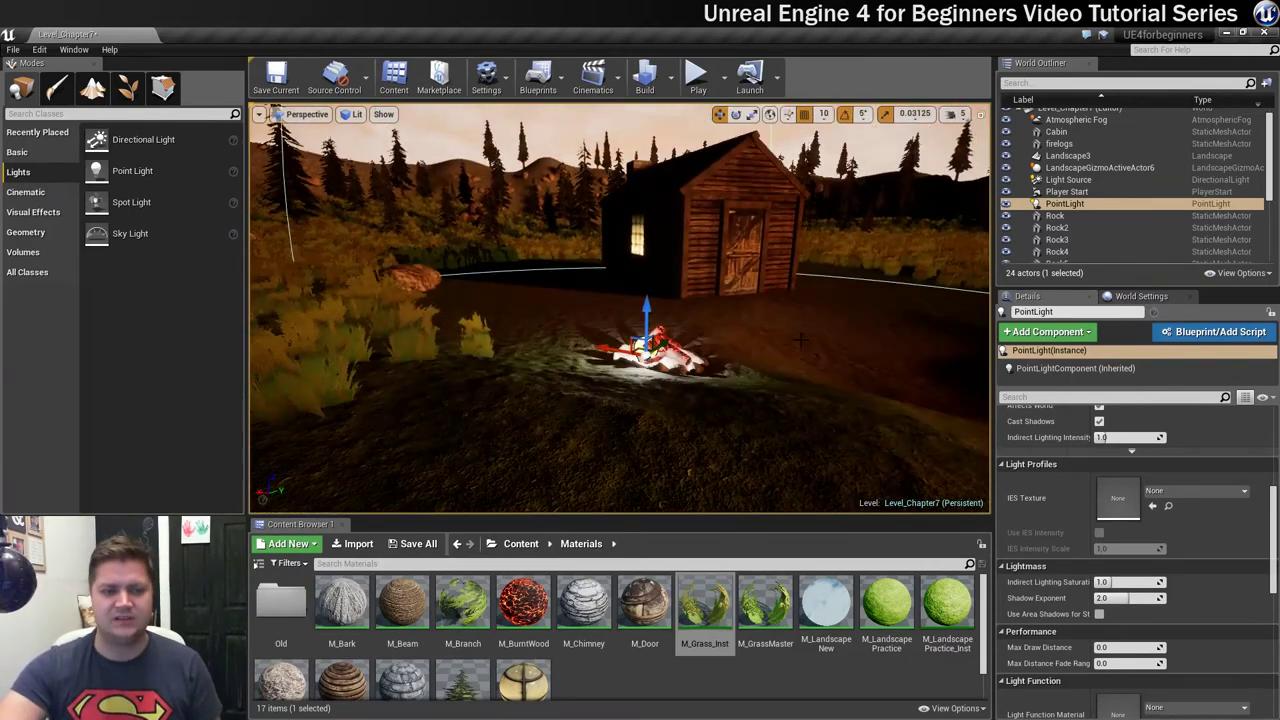
alt+drag(645, 330, 585, 345)
alt+drag(845, 341, 770, 340)
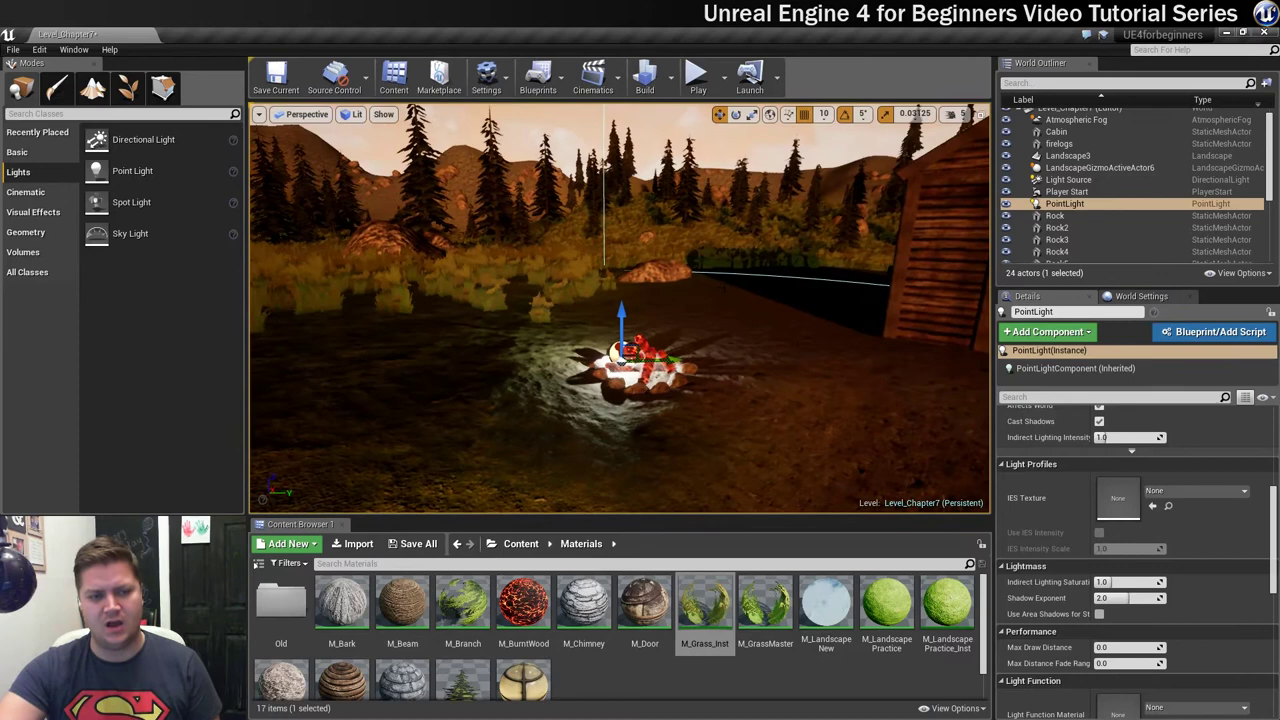
mouse_move(622, 306)
mouse_down()
mouse_move(623, 318)
mouse_move(624, 305)
mouse_up()
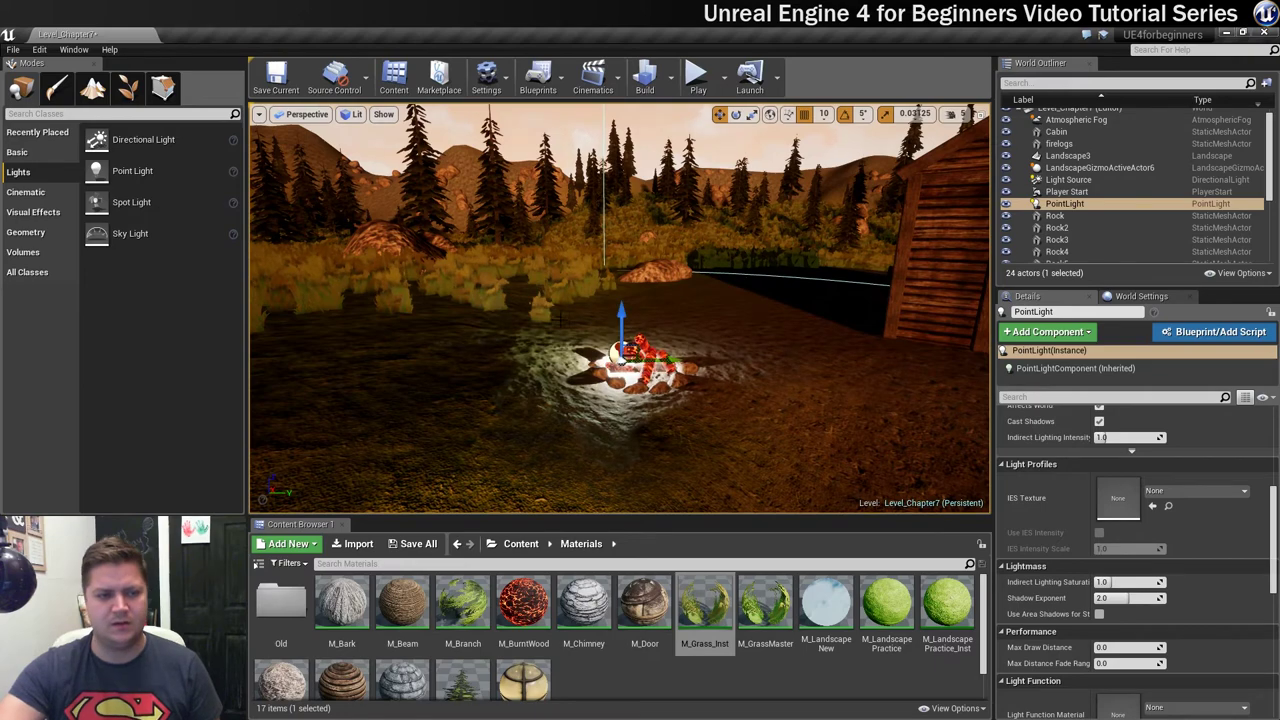
right_drag(696, 320, 746, 328)
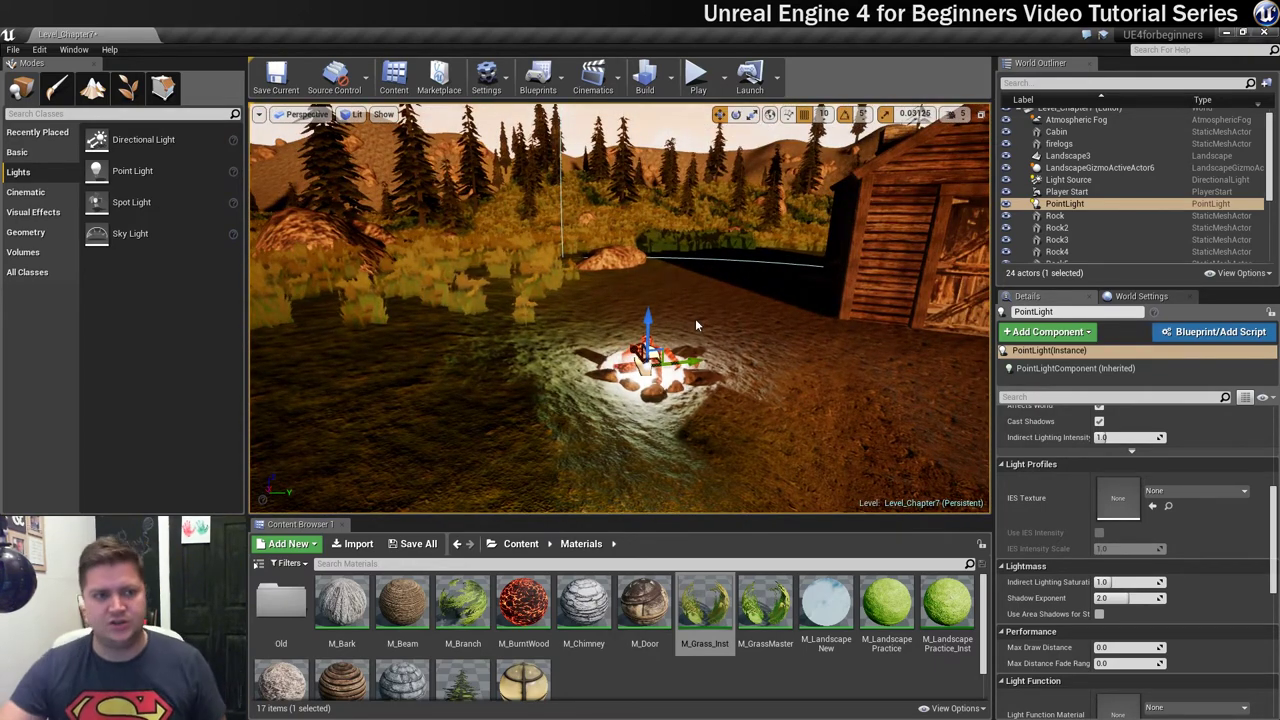
Step: Reduce the point light's attenuation radius to about 597
key(s)
right_drag(696, 320, 700, 316)
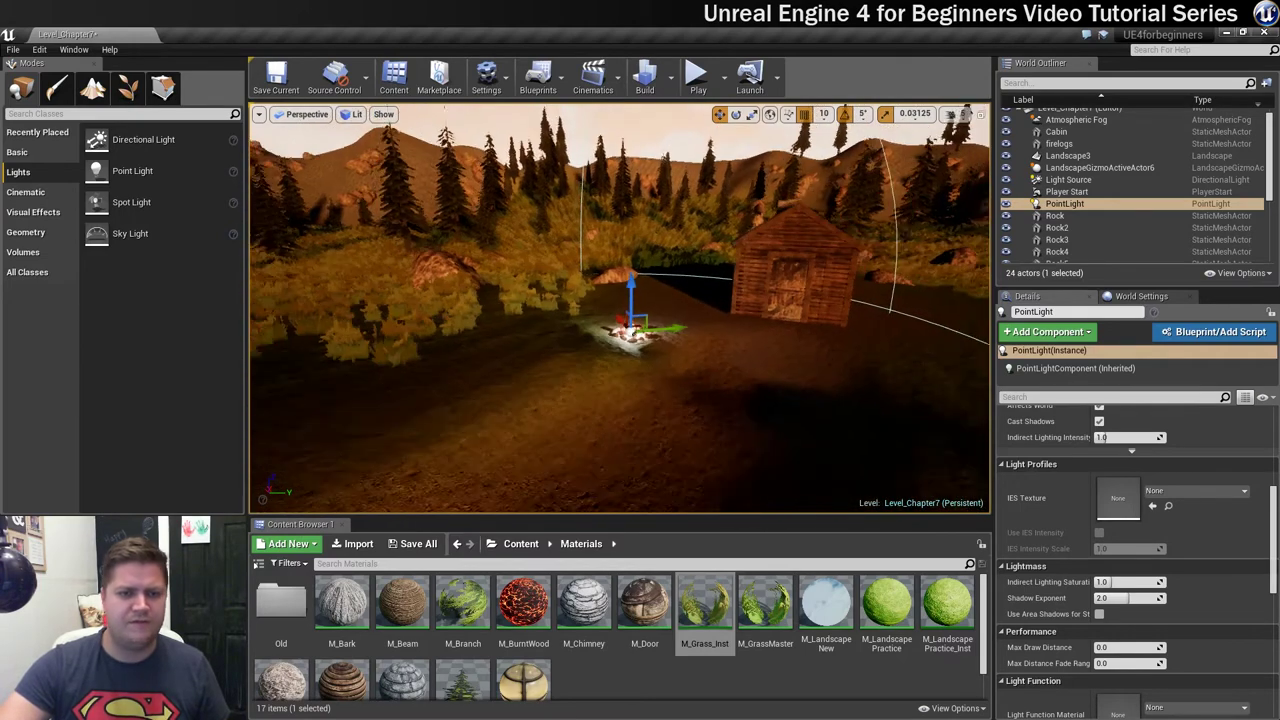
scroll(698, 301, down, 6)
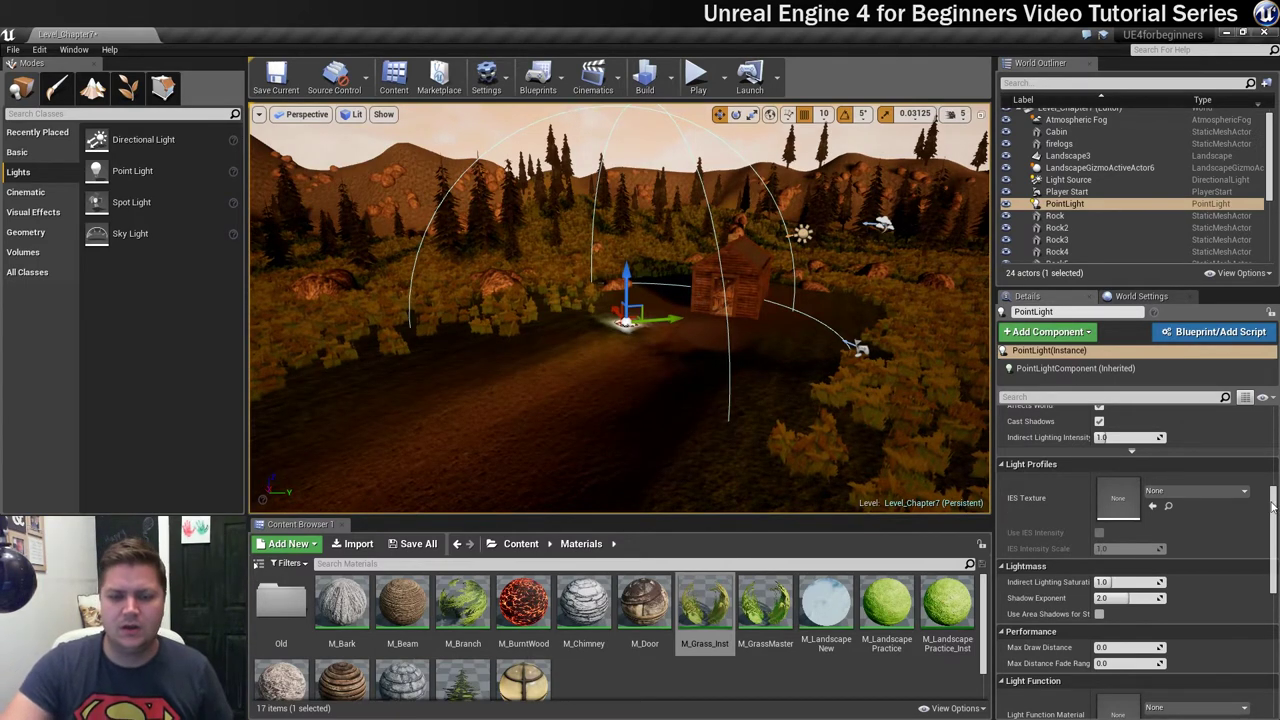
drag(1272, 522, 1270, 400)
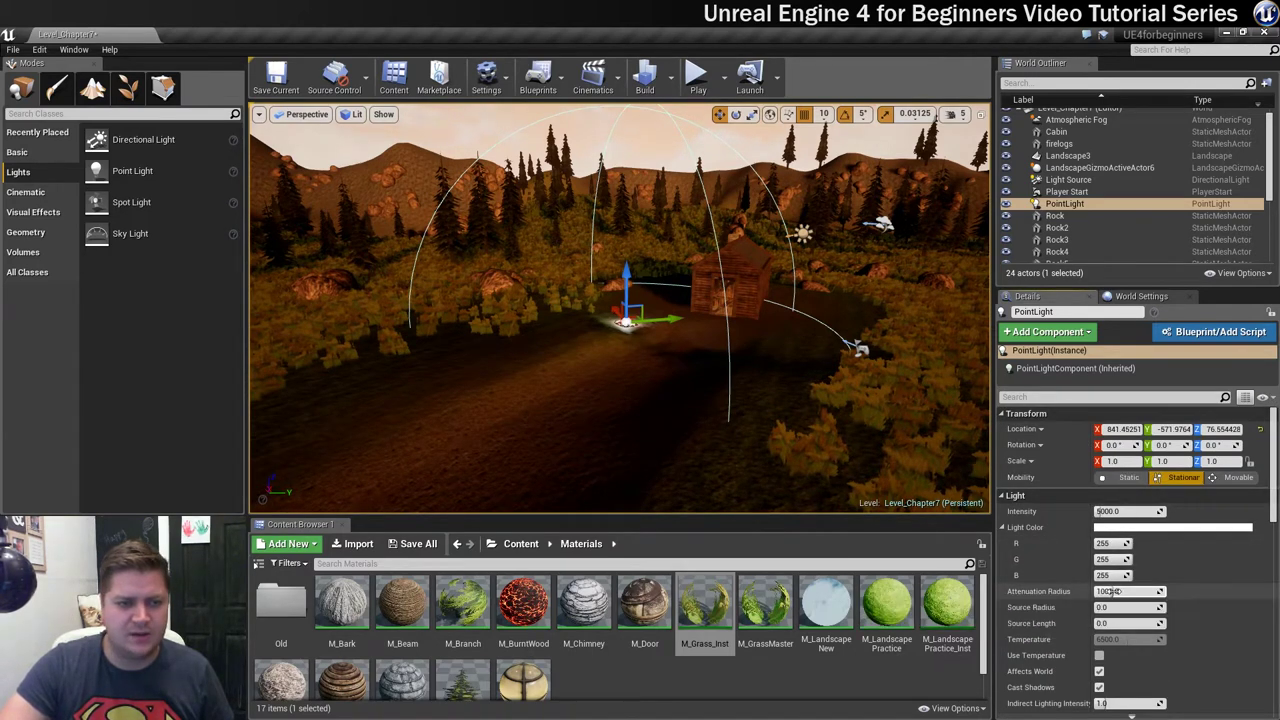
drag(1110, 591, 1053, 591)
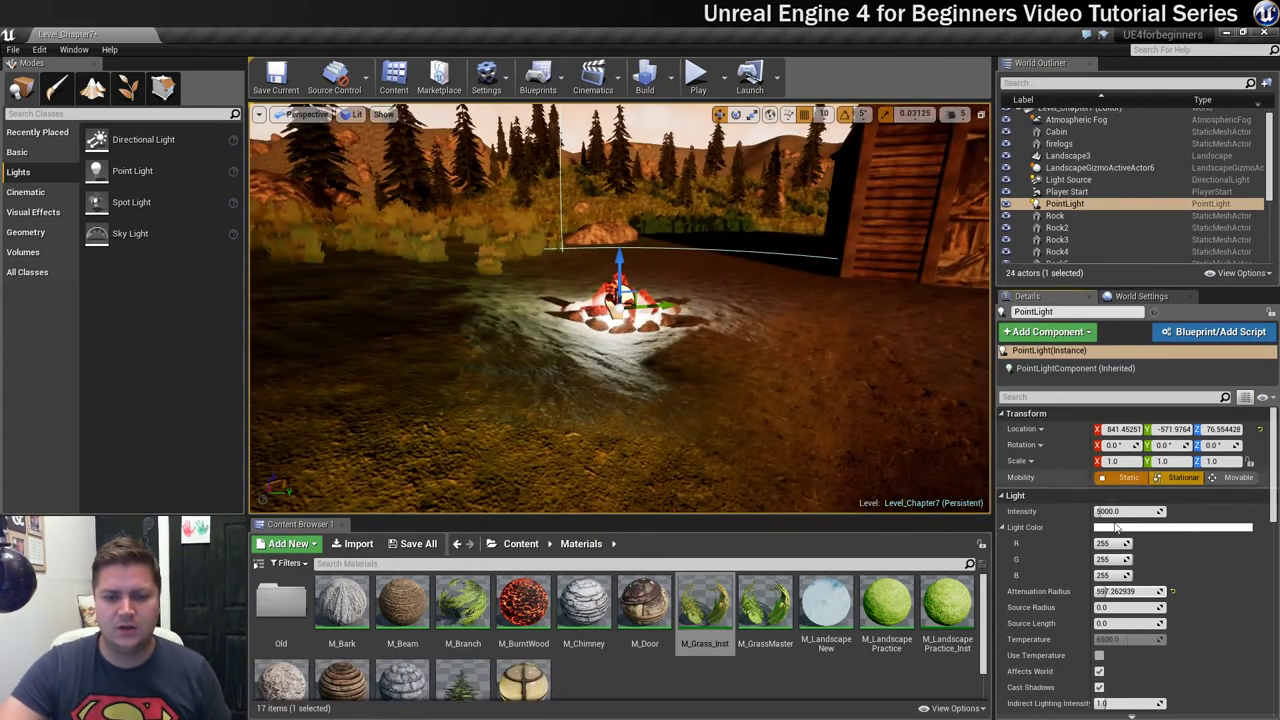
Step: Change the point light's colour to a warm orange-red with R 1.0, G 0.411 and B 0.291
click(1118, 529)
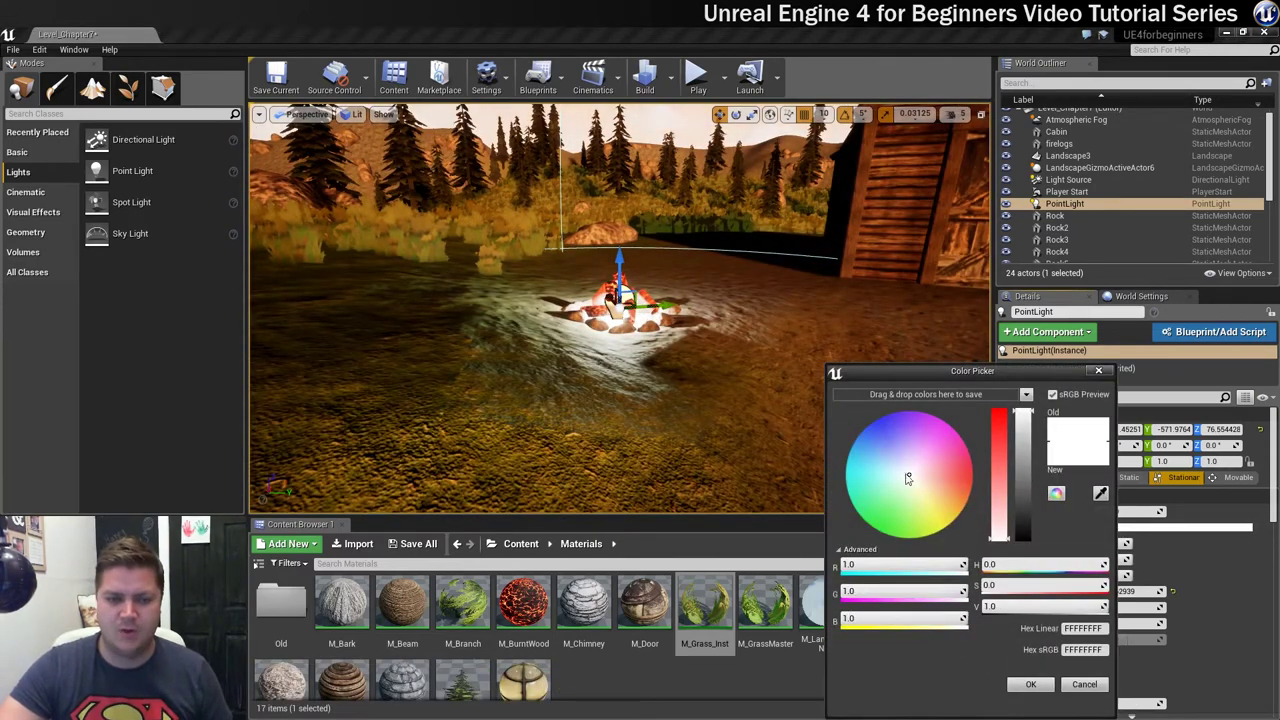
drag(910, 477, 955, 487)
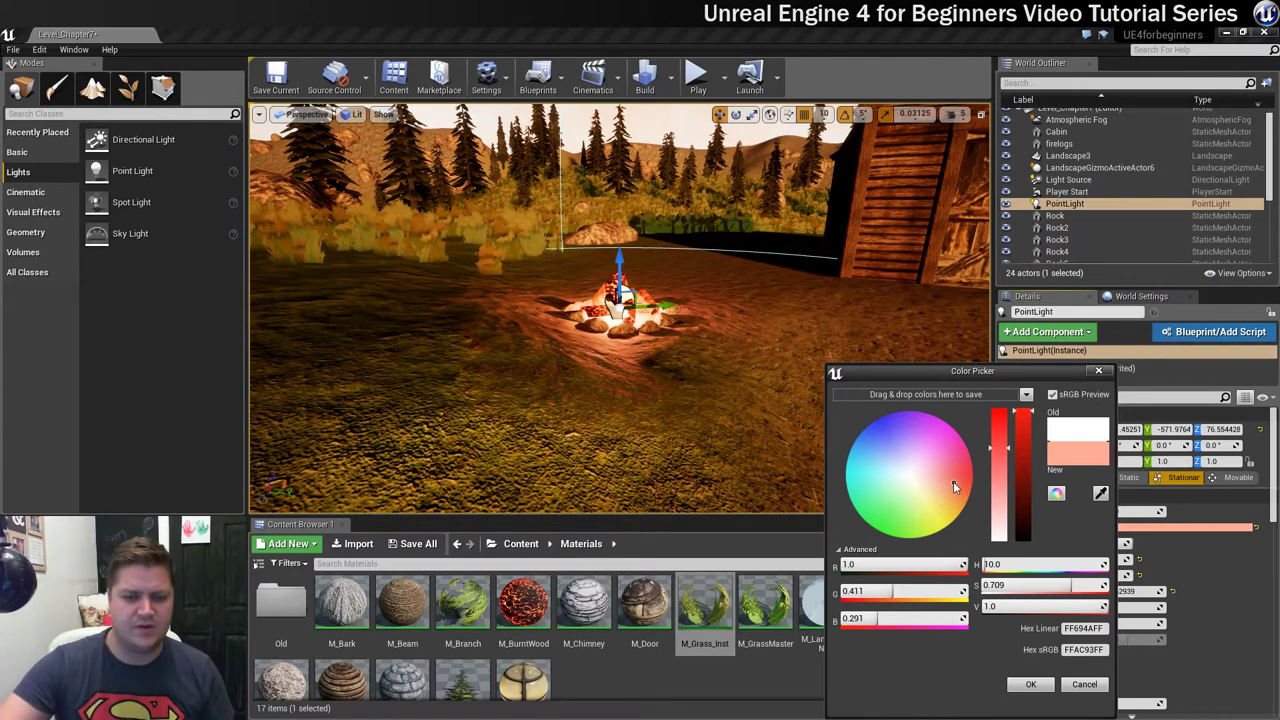
click(1030, 685)
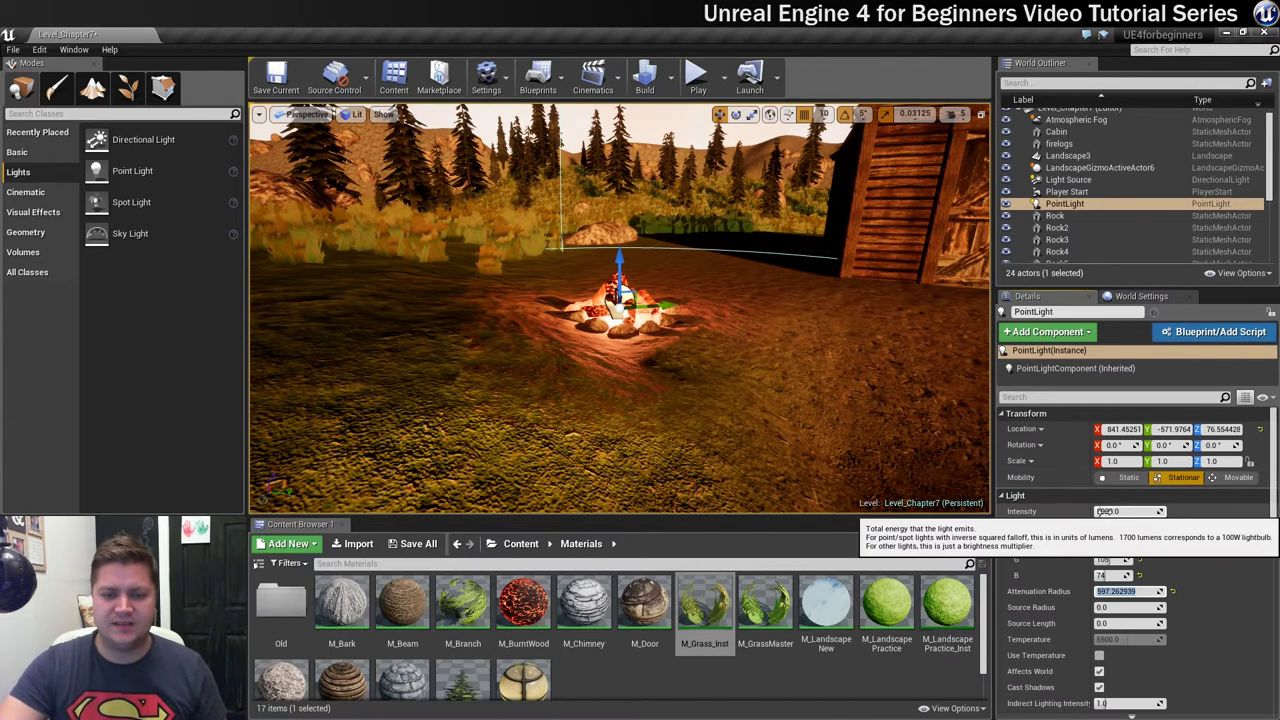
Step: Raise the campfire point light's intensity to about 13068
mouse_move(1110, 511)
mouse_down()
mouse_move(1150, 511)
mouse_move(1112, 511)
mouse_up()
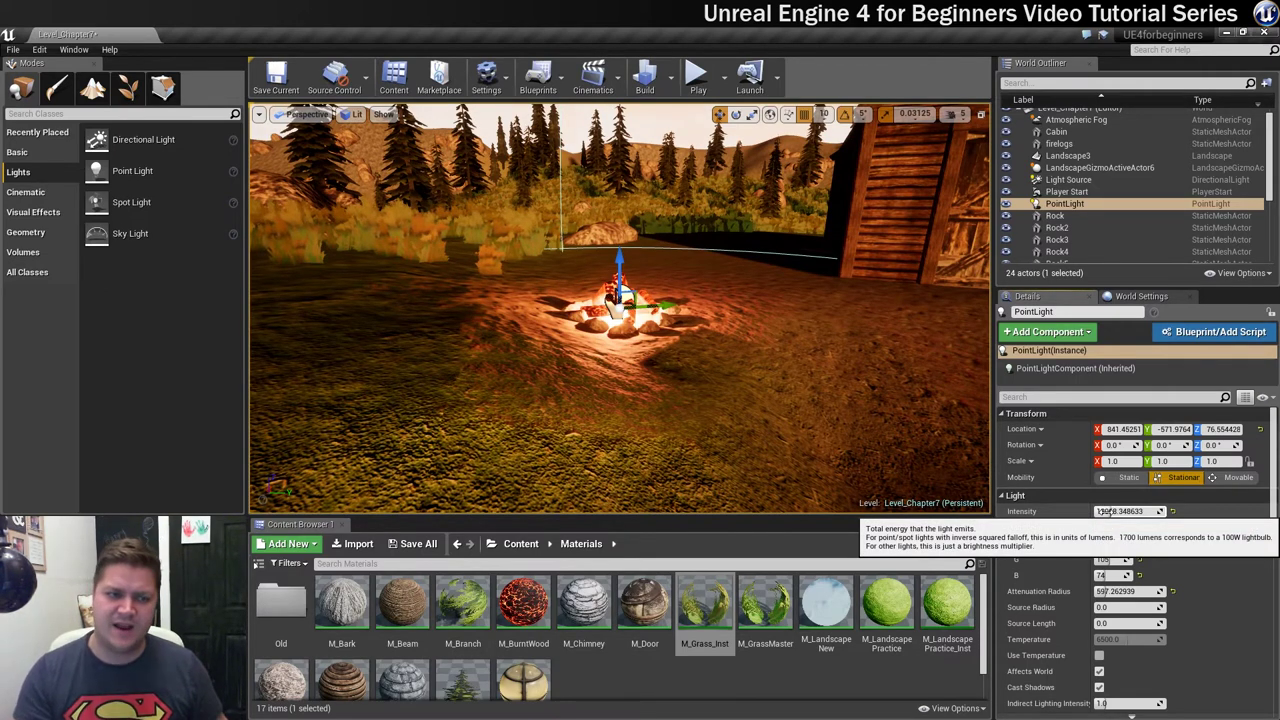
scroll(1160, 522, down, 3)
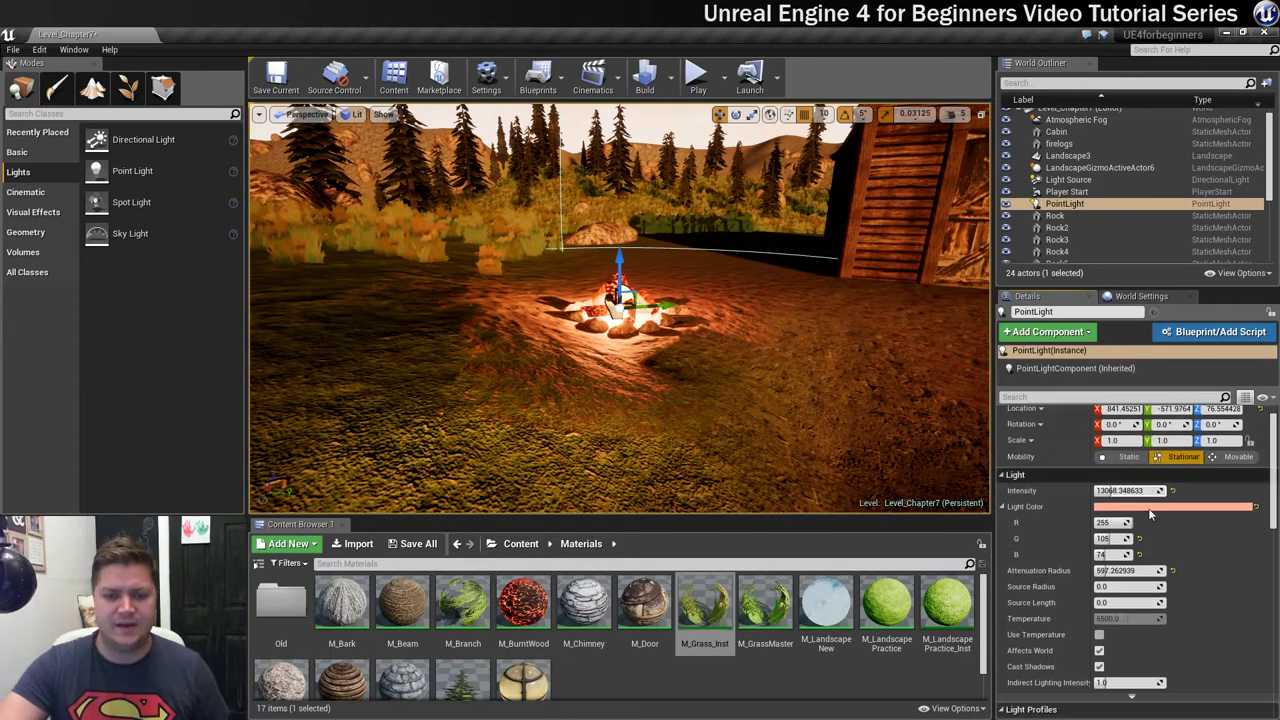
scroll(1160, 522, up, 2)
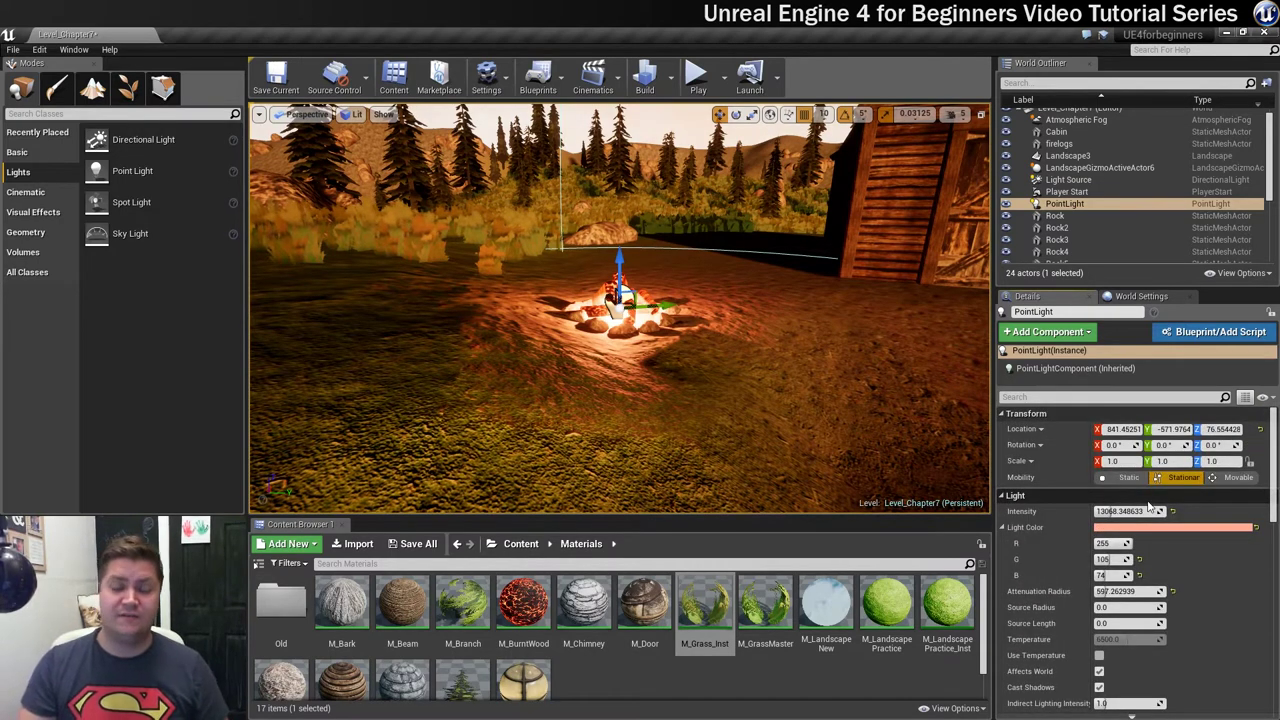
Step: Add a spot light in front of the lit window on the cabin's dark side wall
right_drag(800, 360, 640, 375)
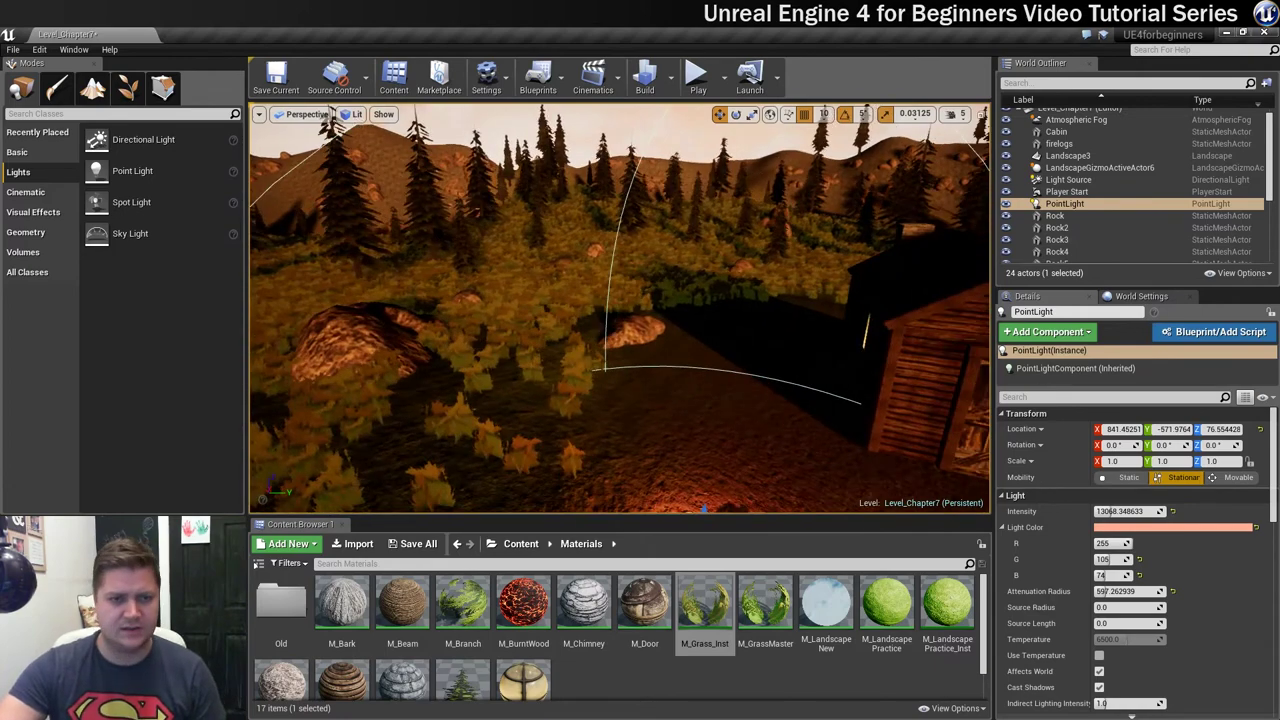
click(925, 370)
key(f)
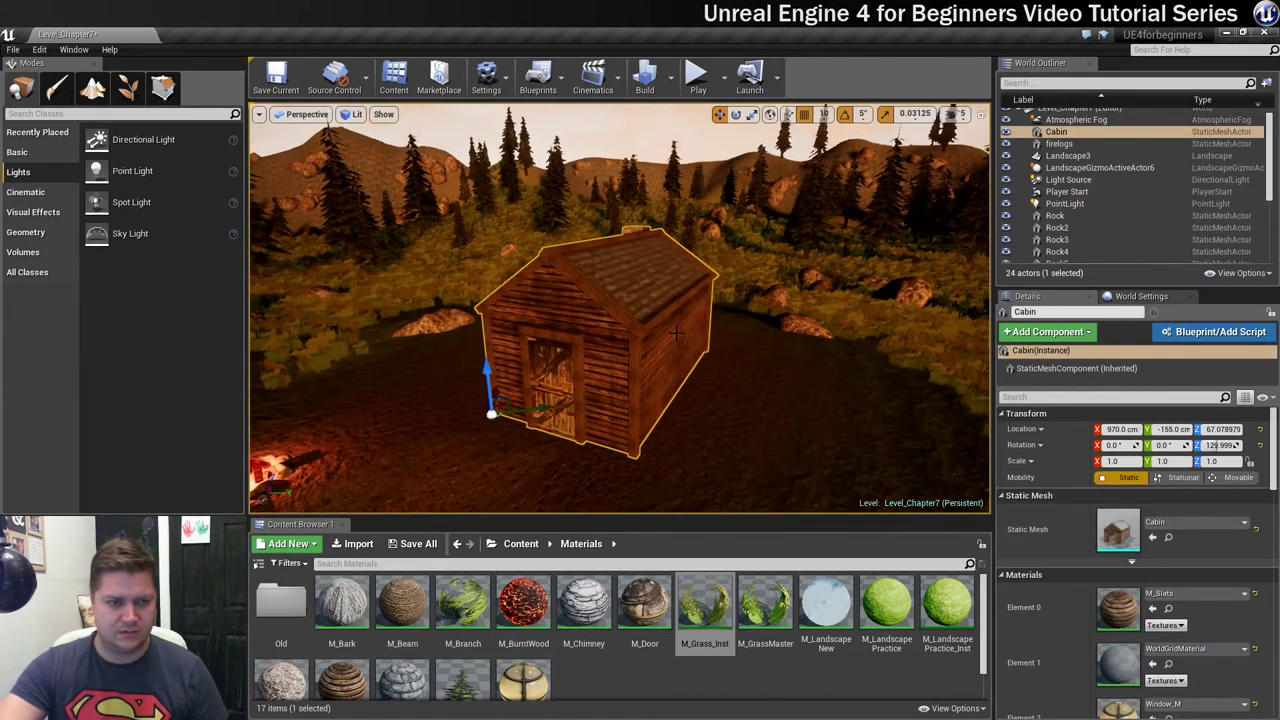
alt+drag(608, 328, 960, 325)
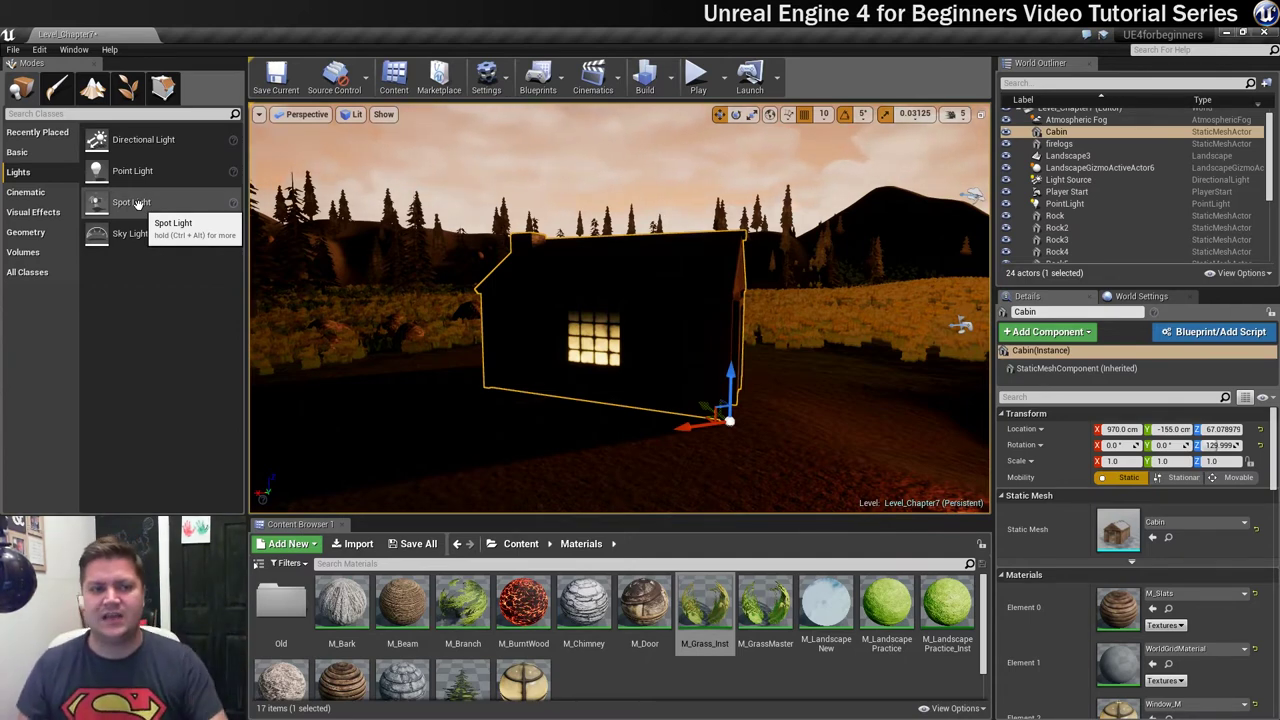
drag(138, 204, 598, 350)
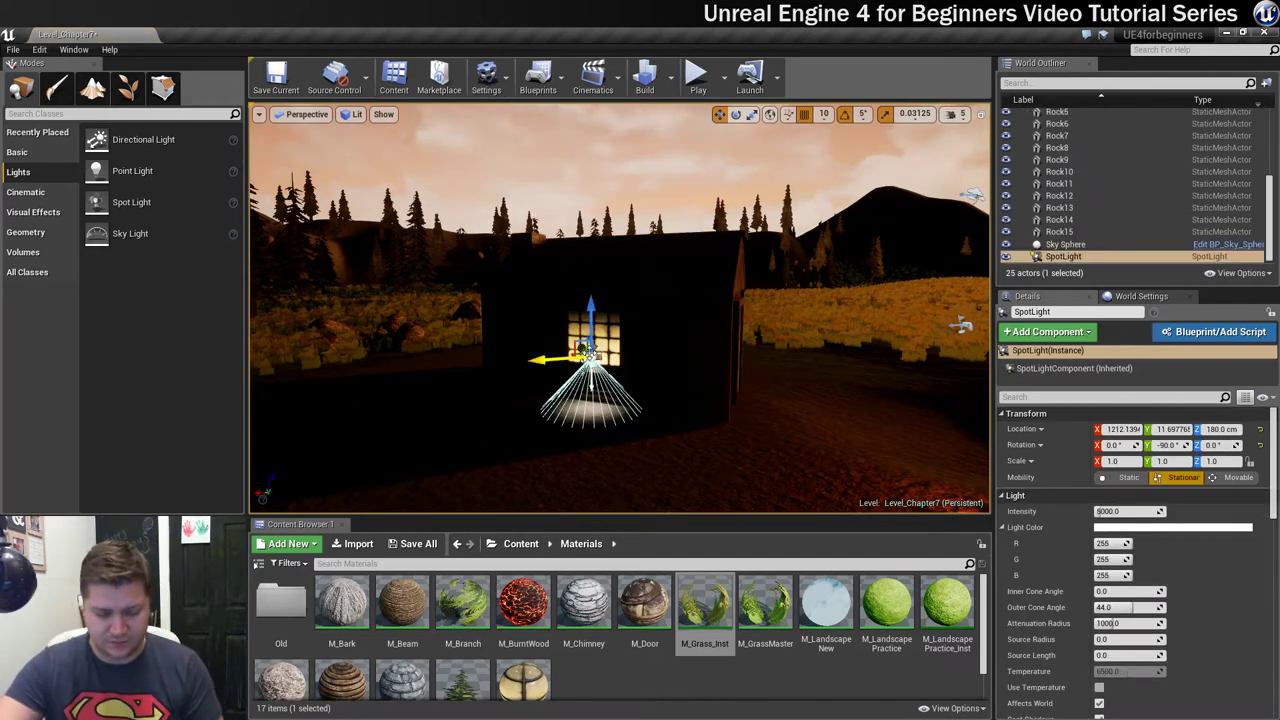
Step: Rotate the spot light to point horizontally outward from the window, with X about 90° and Z about -90°
key(e)
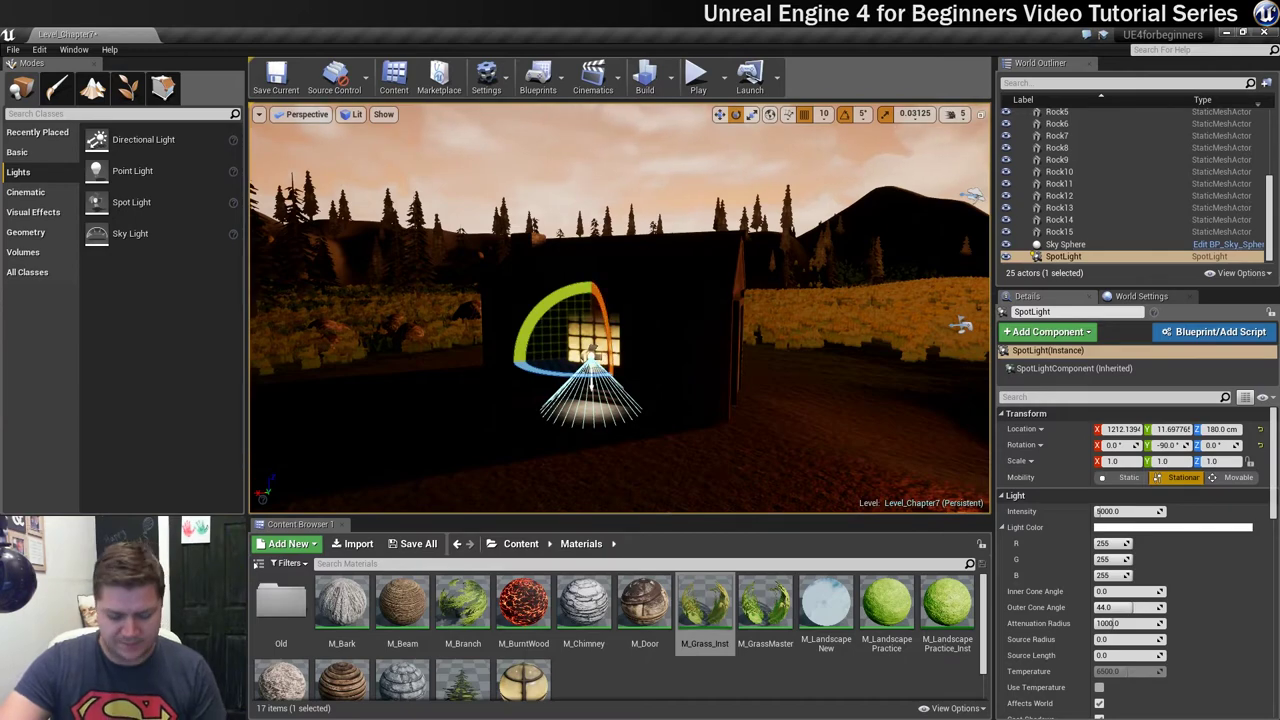
right_drag(611, 351, 480, 390)
drag(600, 325, 625, 370)
drag(560, 305, 580, 328)
key(ctrl+z)
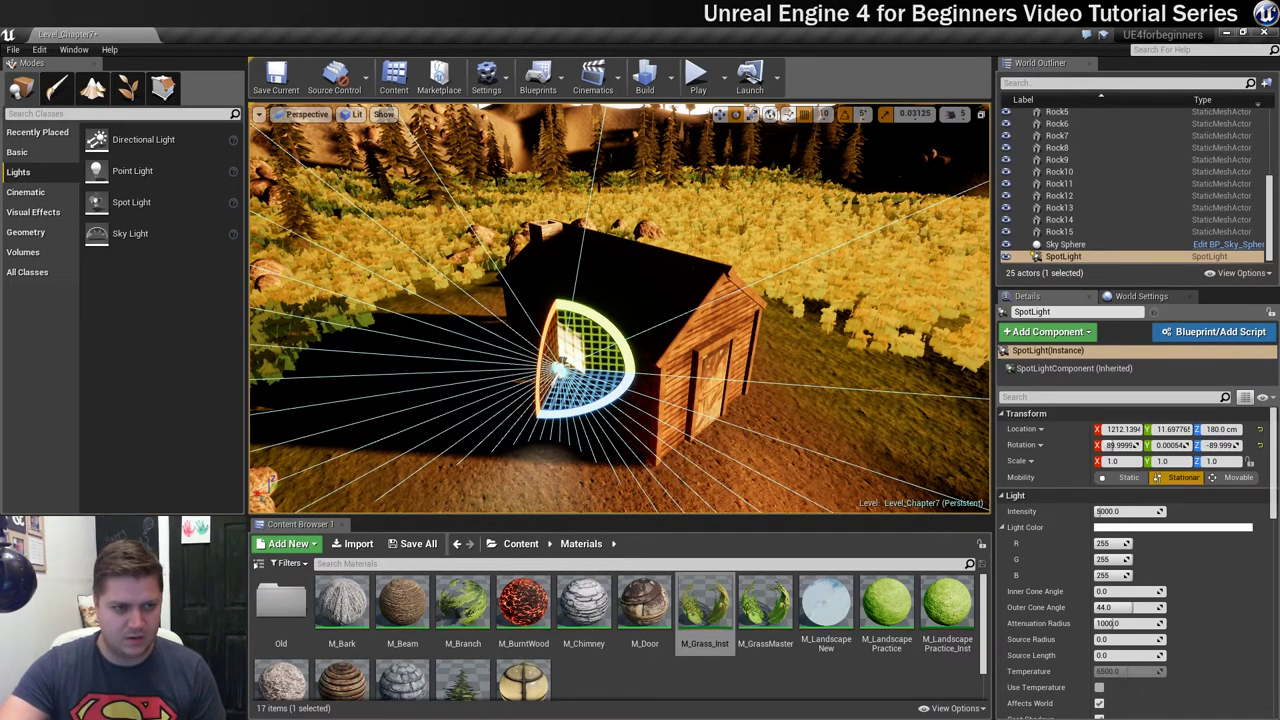
Step: Turn the spot light about its vertical axis to a Z rotation of about -55°, facing straight away from the cabin wall
alt+drag(736, 232, 623, 400)
drag(620, 318, 527, 258)
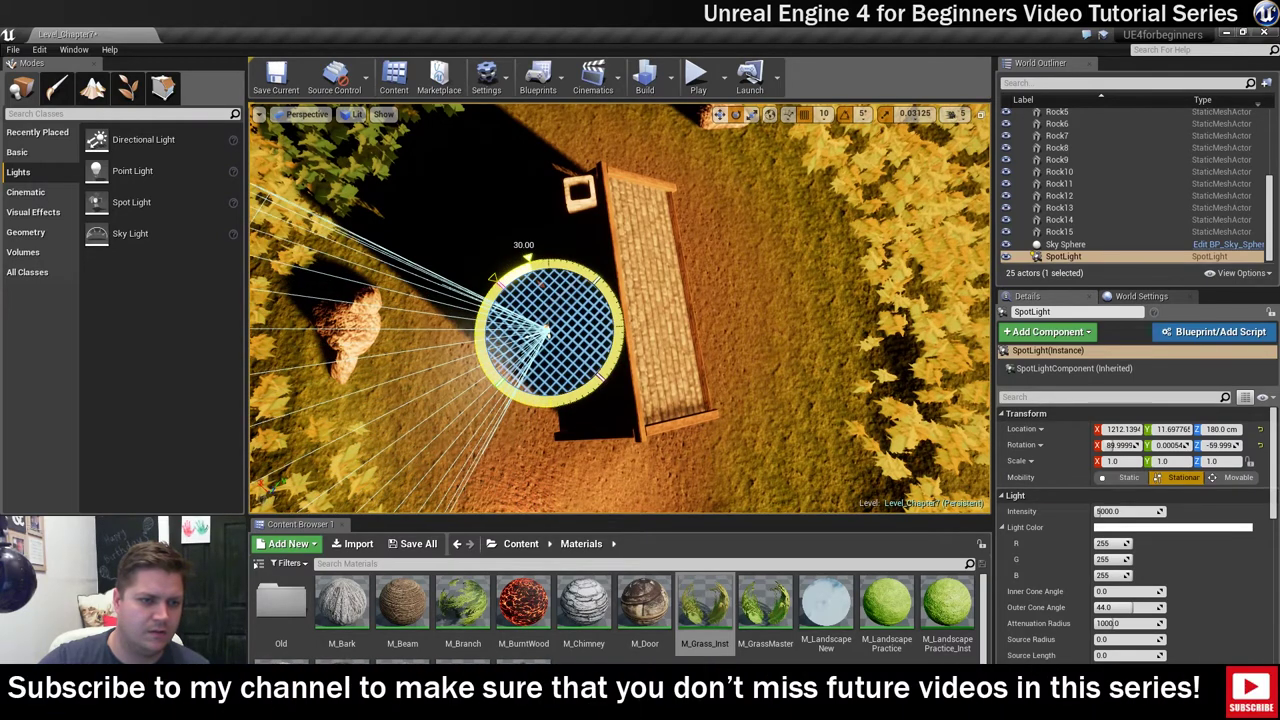
drag(527, 258, 535, 256)
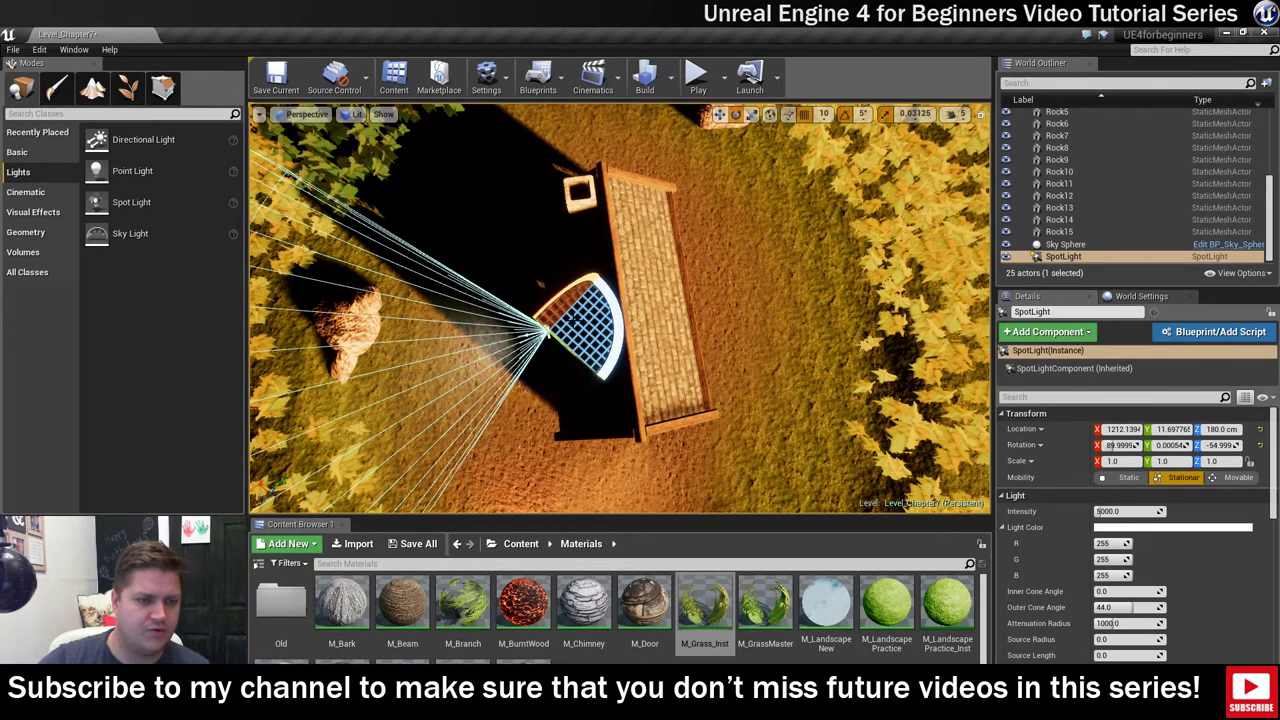
alt+drag(551, 415, 590, 250)
alt+drag(536, 500, 560, 490)
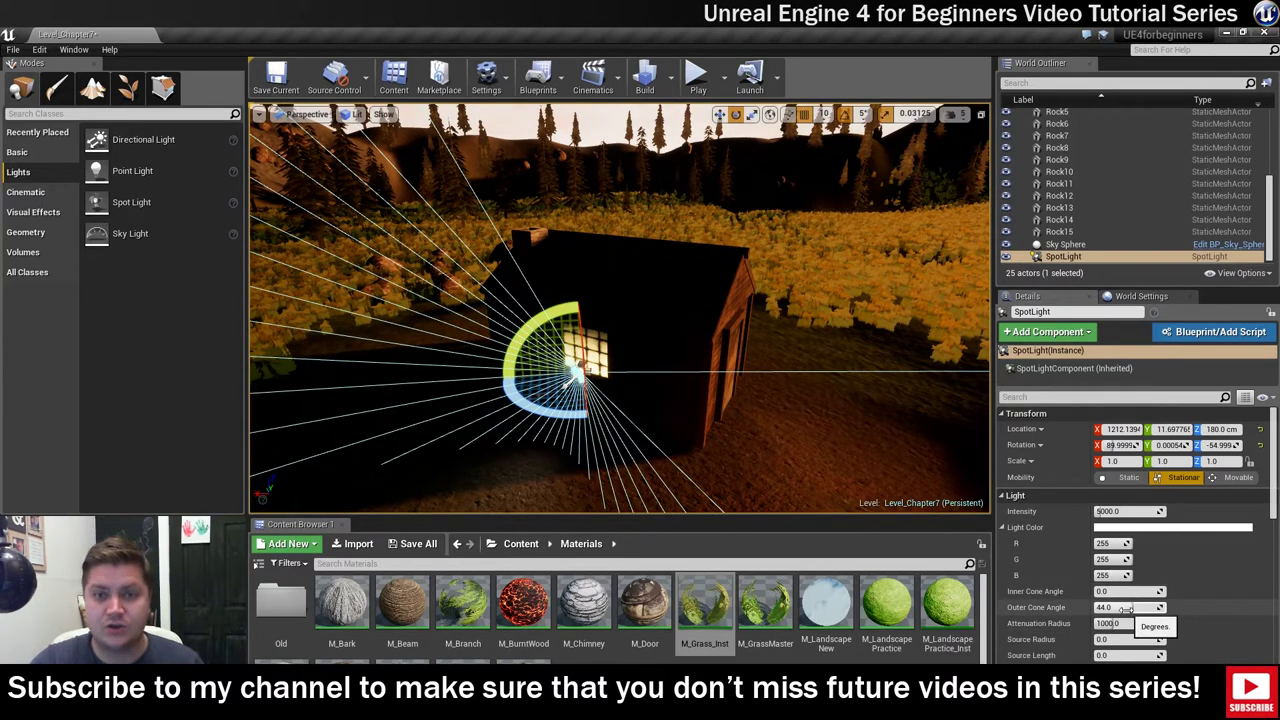
Step: Widen the spot light's outer cone angle to 85 degrees
drag(1127, 609, 1215, 609)
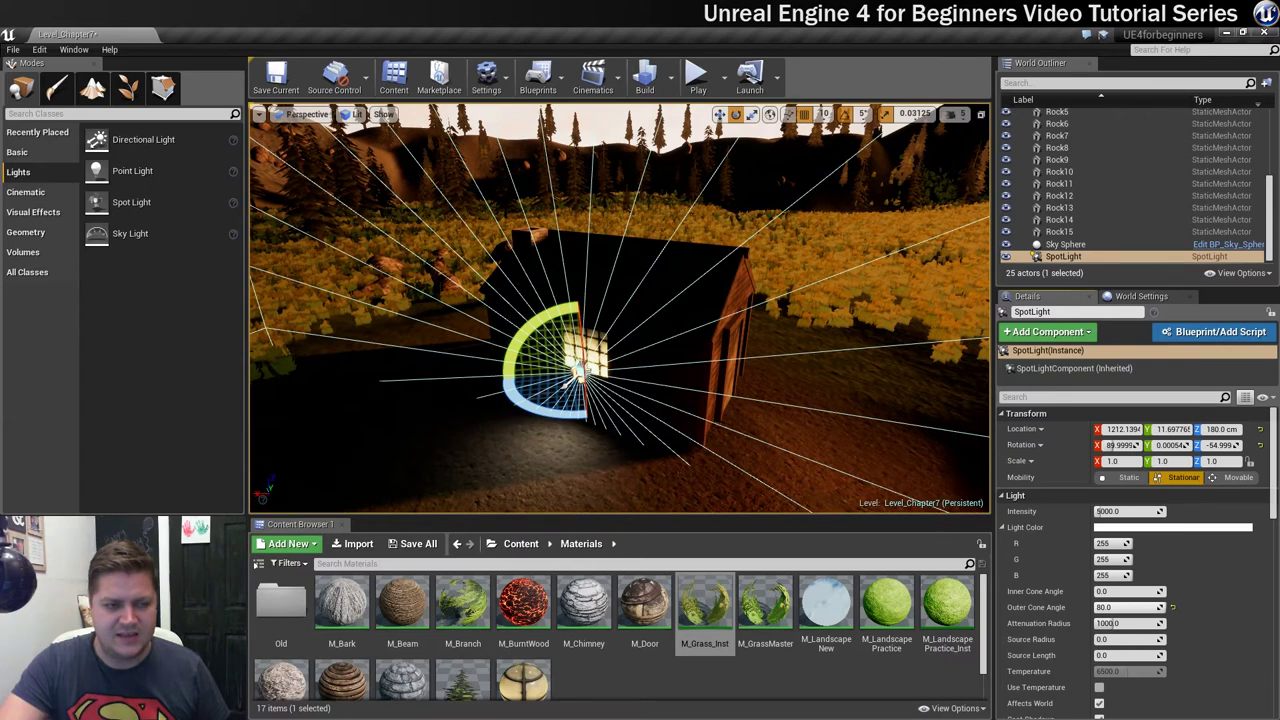
key(s)
right_drag(940, 490, 940, 490)
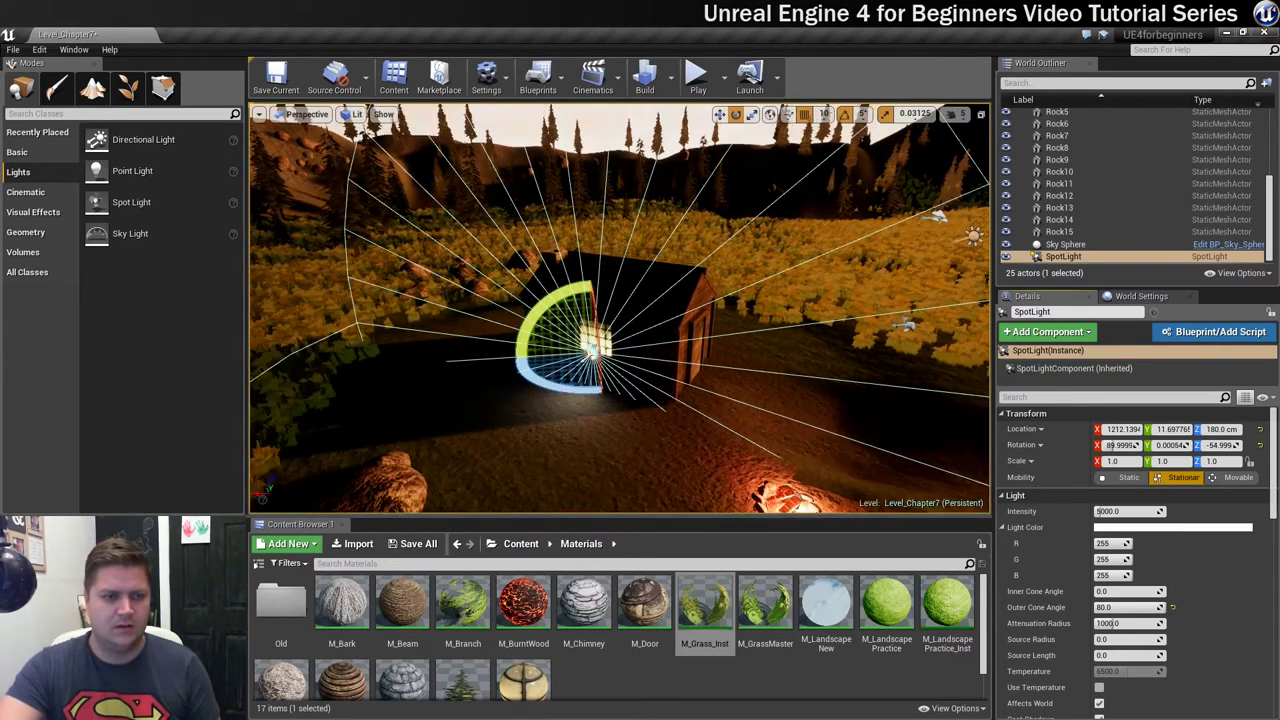
alt+drag(620, 308, 440, 308)
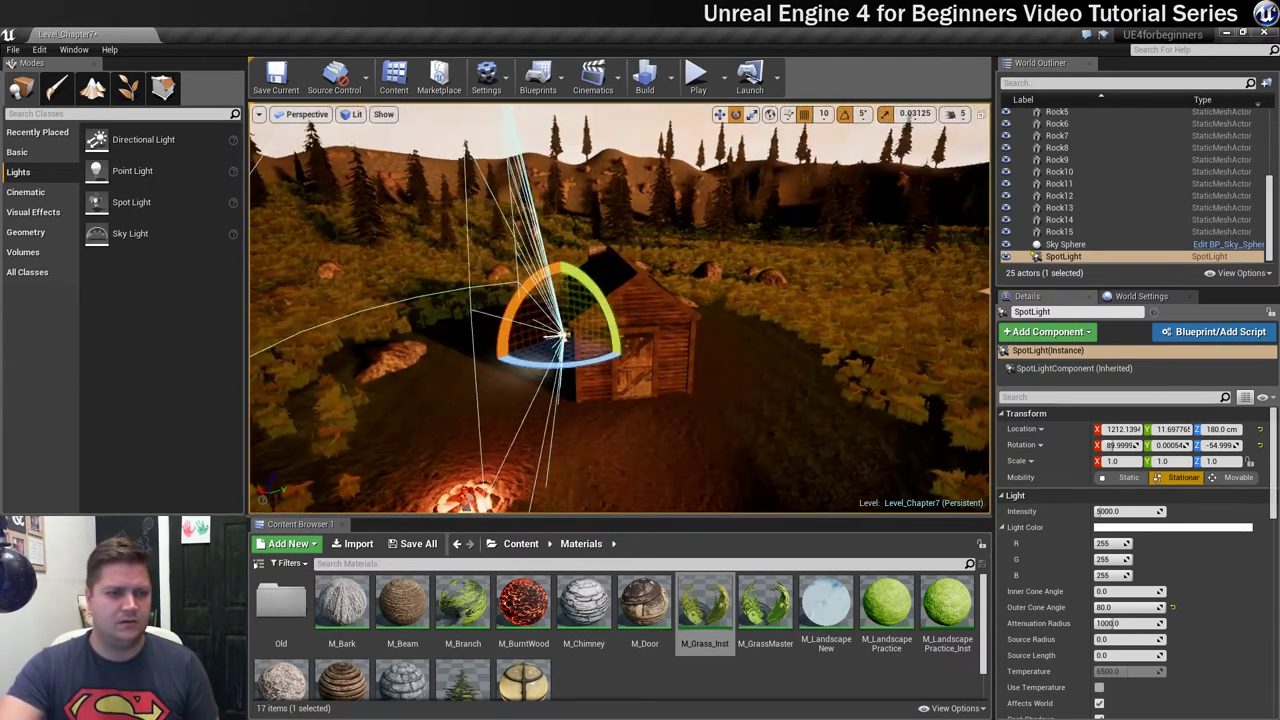
click(1118, 607)
text(85)
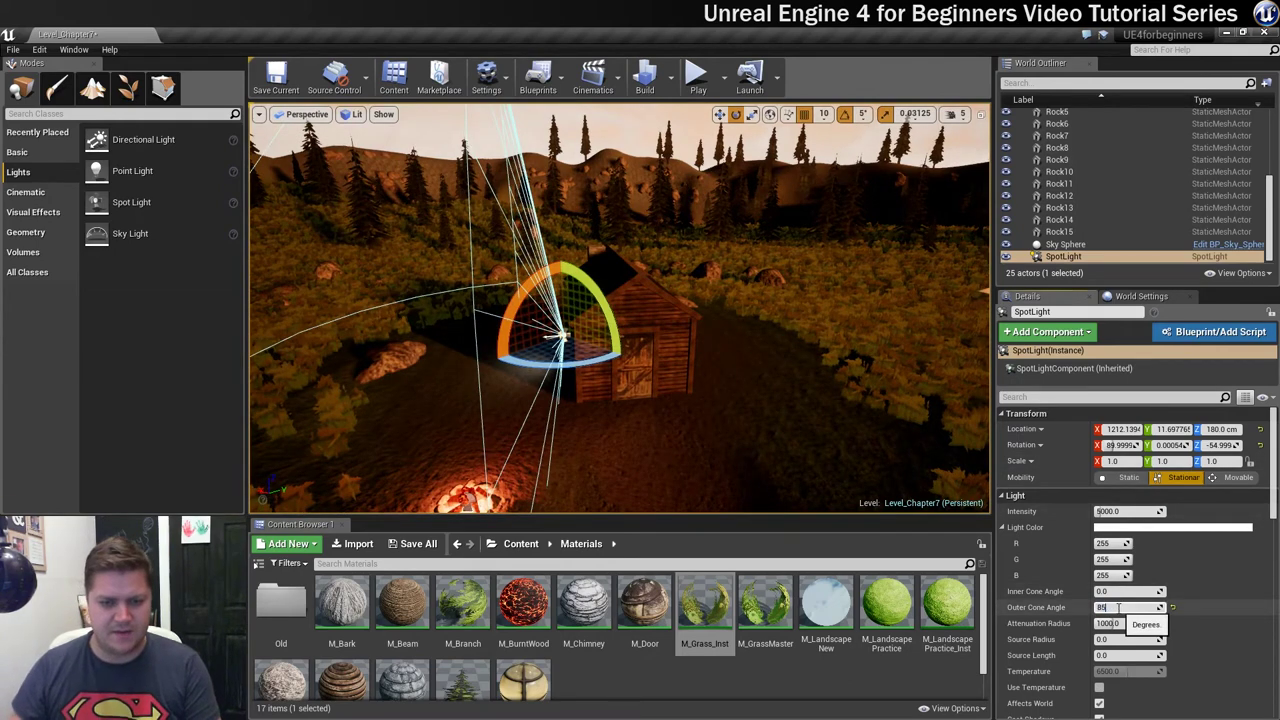
key(Return)
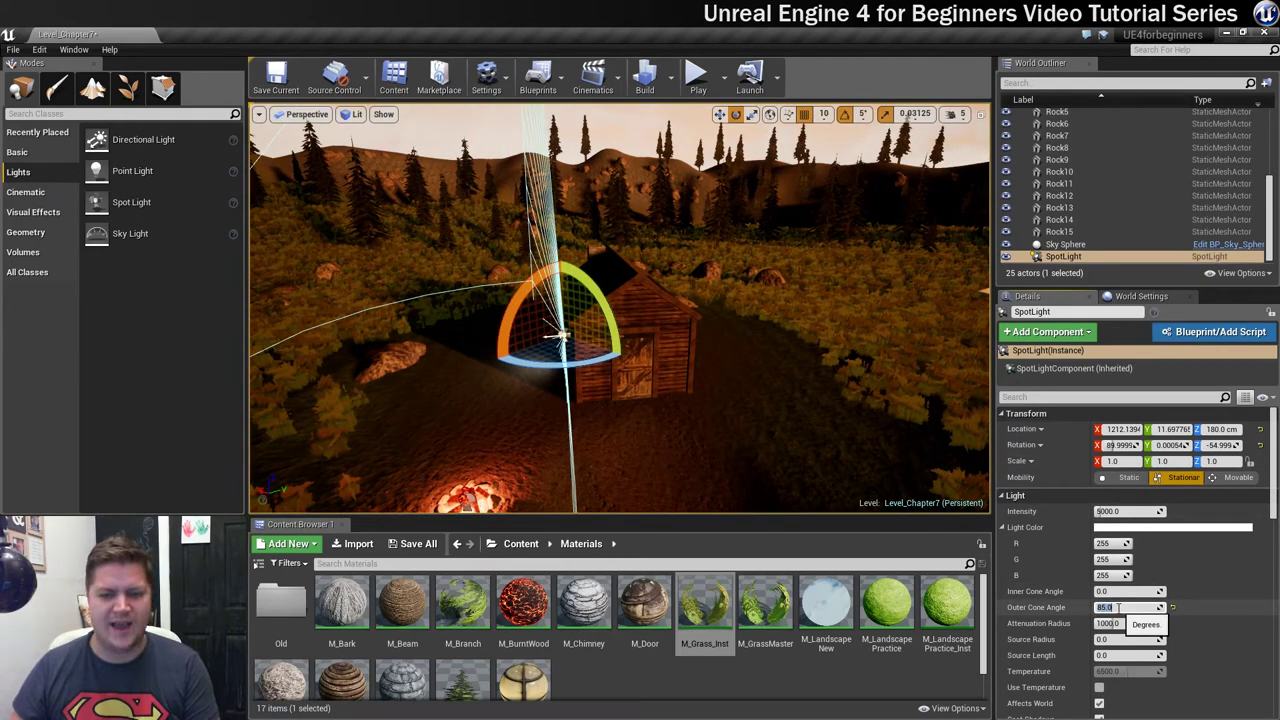
Step: Reduce the spot light's attenuation radius to about 597
scroll(1118, 607, down, 1)
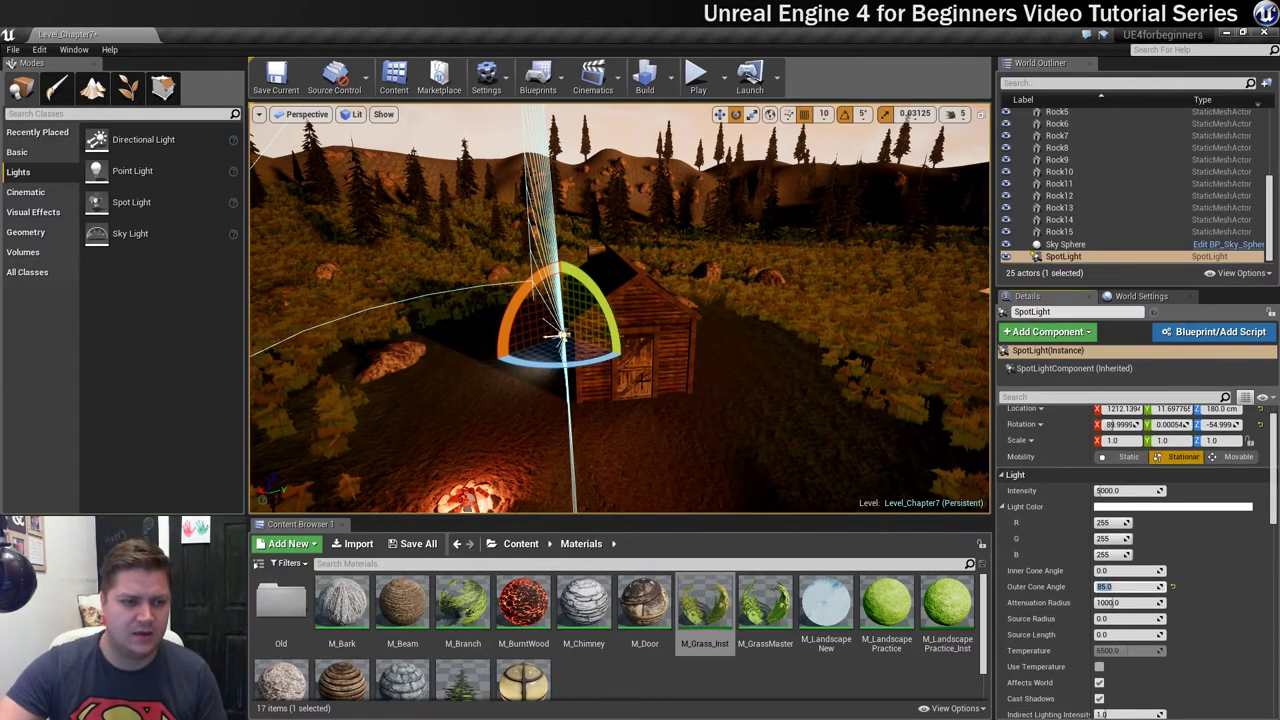
scroll(640, 336, up, 2)
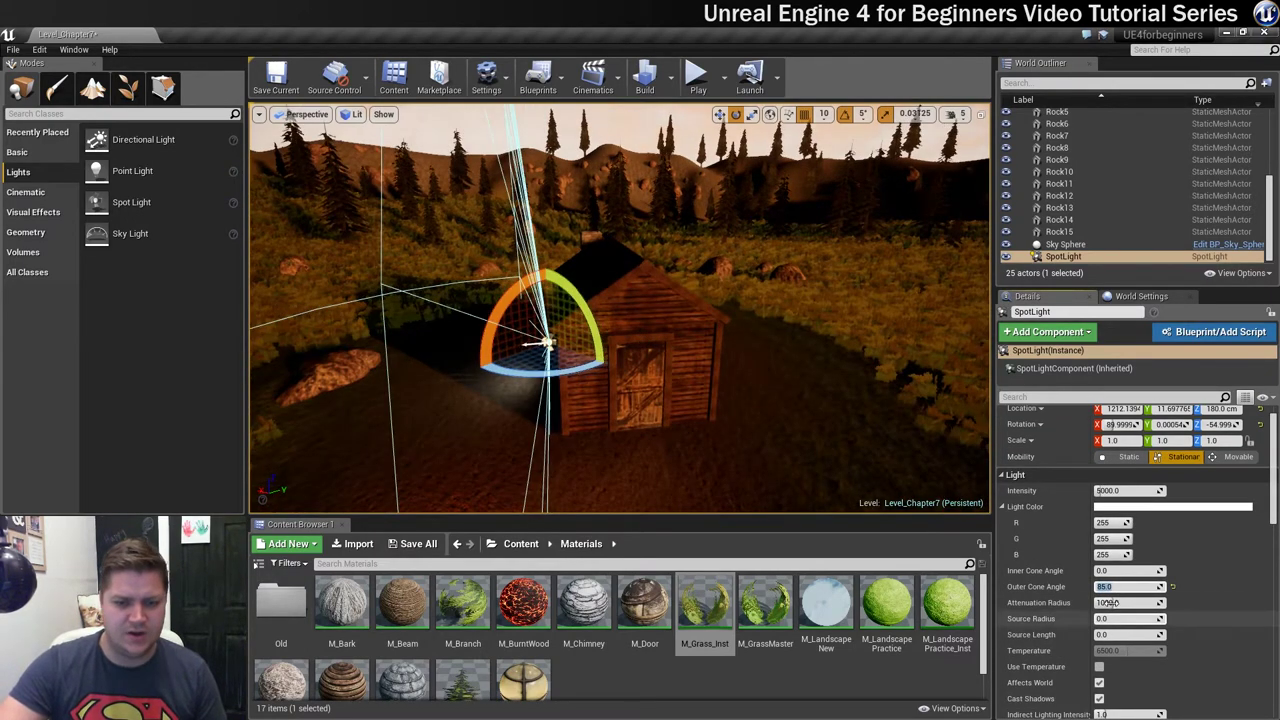
drag(1110, 603, 1020, 603)
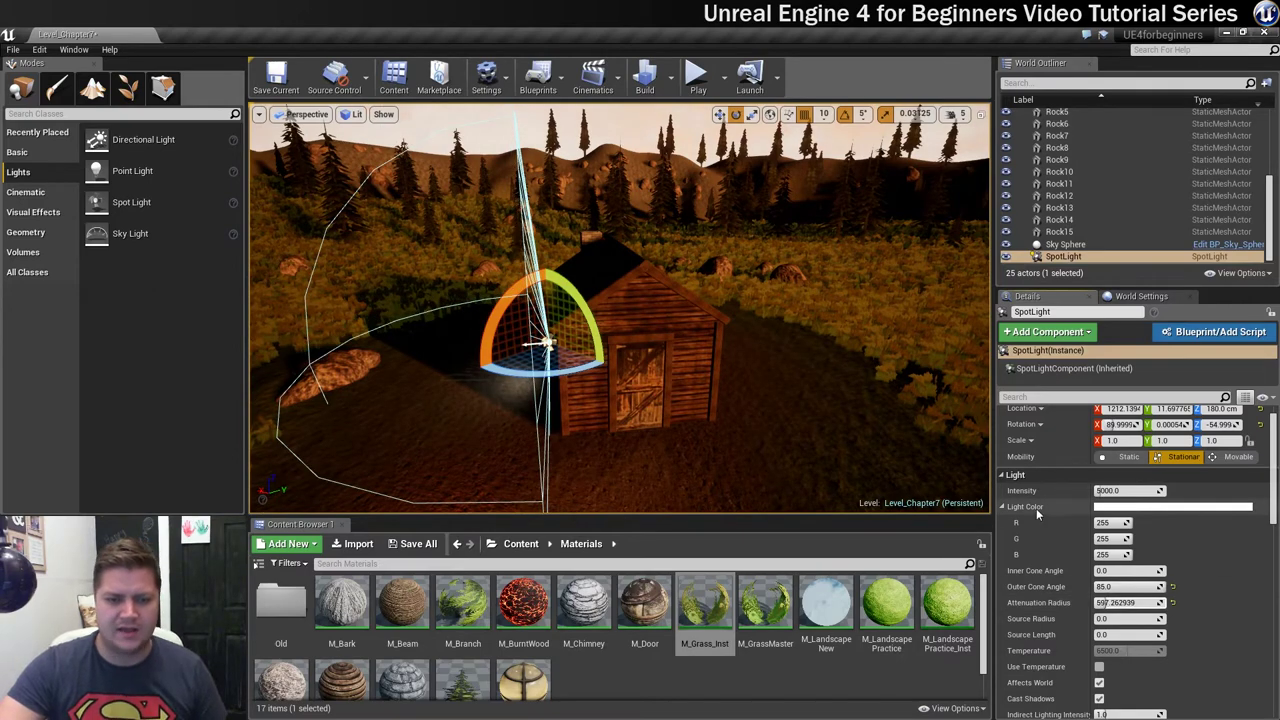
Step: Tint the spot light pale yellow with R 255, G 248, B 167, and raise its intensity to about 12,000
click(1120, 510)
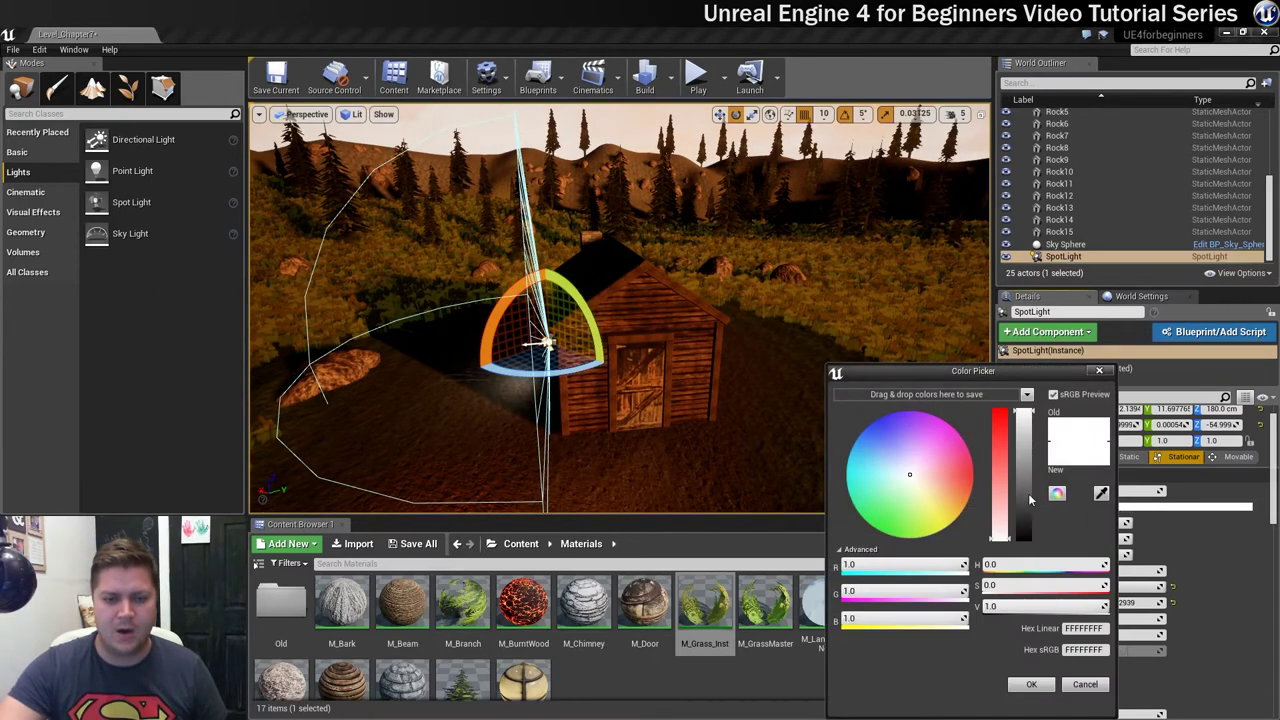
drag(910, 478, 923, 494)
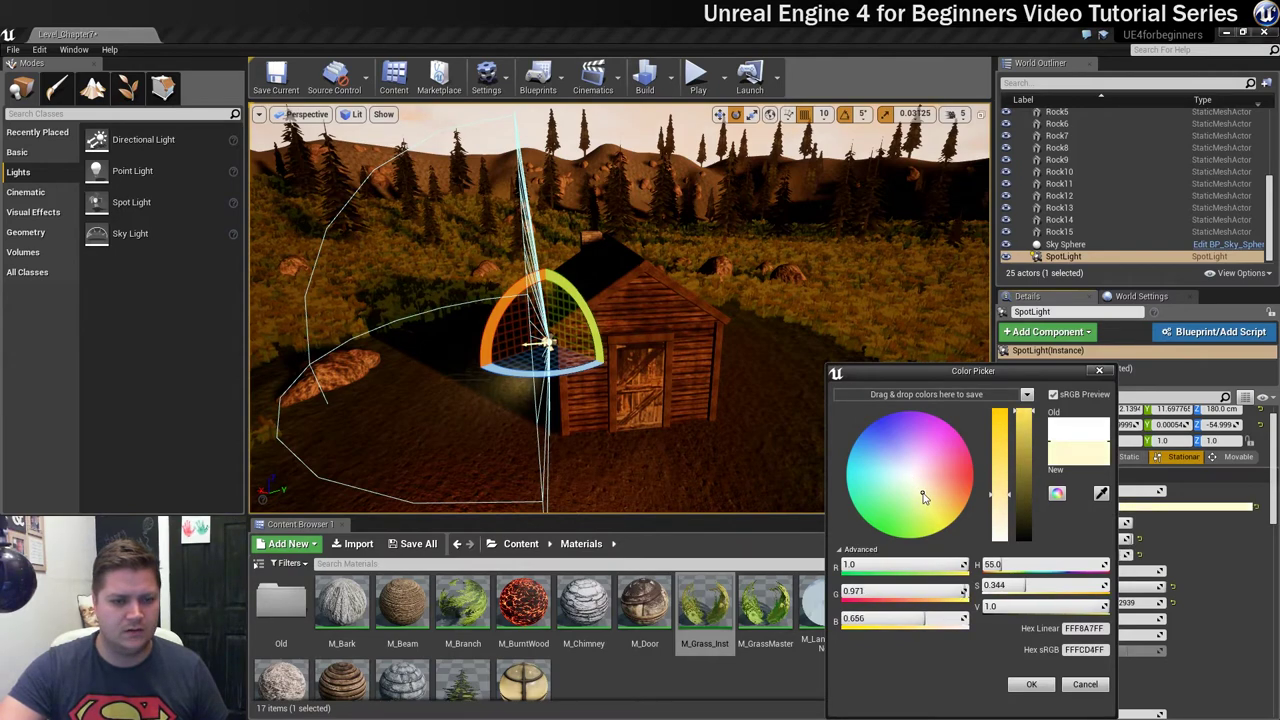
click(1031, 684)
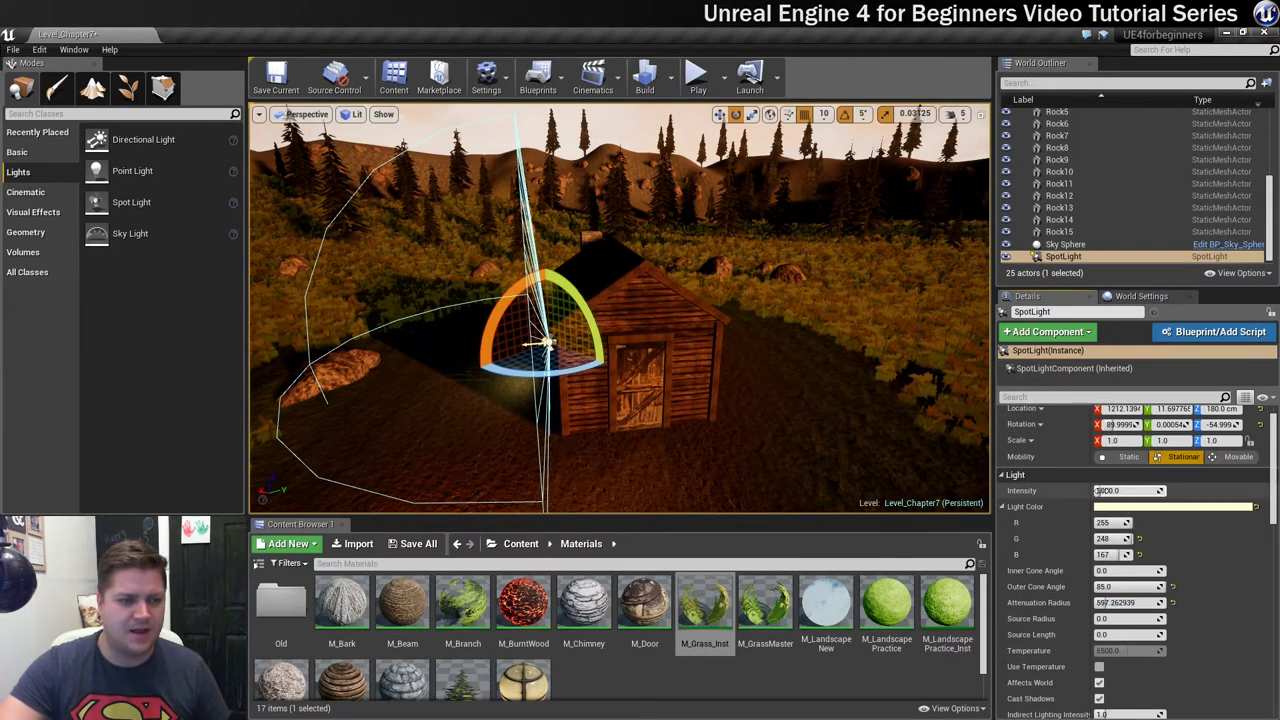
mouse_move(1105, 491)
mouse_down()
mouse_move(1145, 491)
mouse_move(1109, 491)
mouse_up()
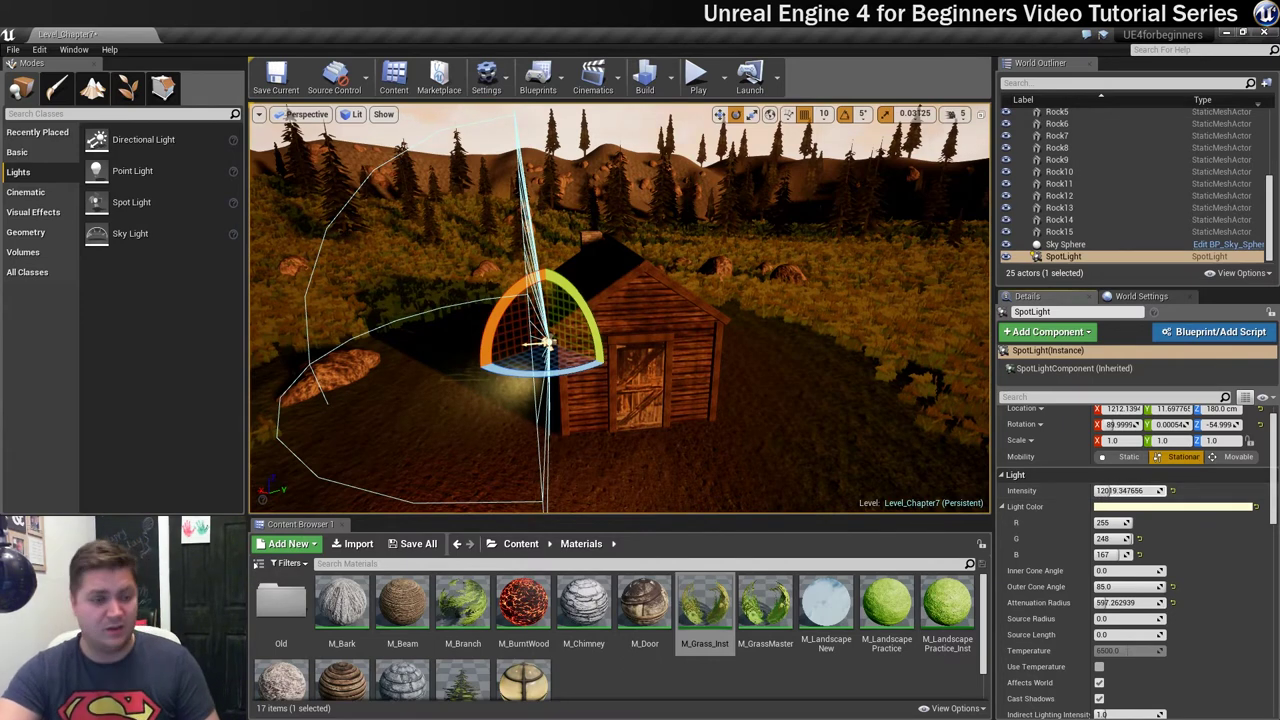
Step: Reposition the spot light close against the centre of the cabin window, at about X 1212, Y 42, Z 200 cm, and deselect it
key(w)
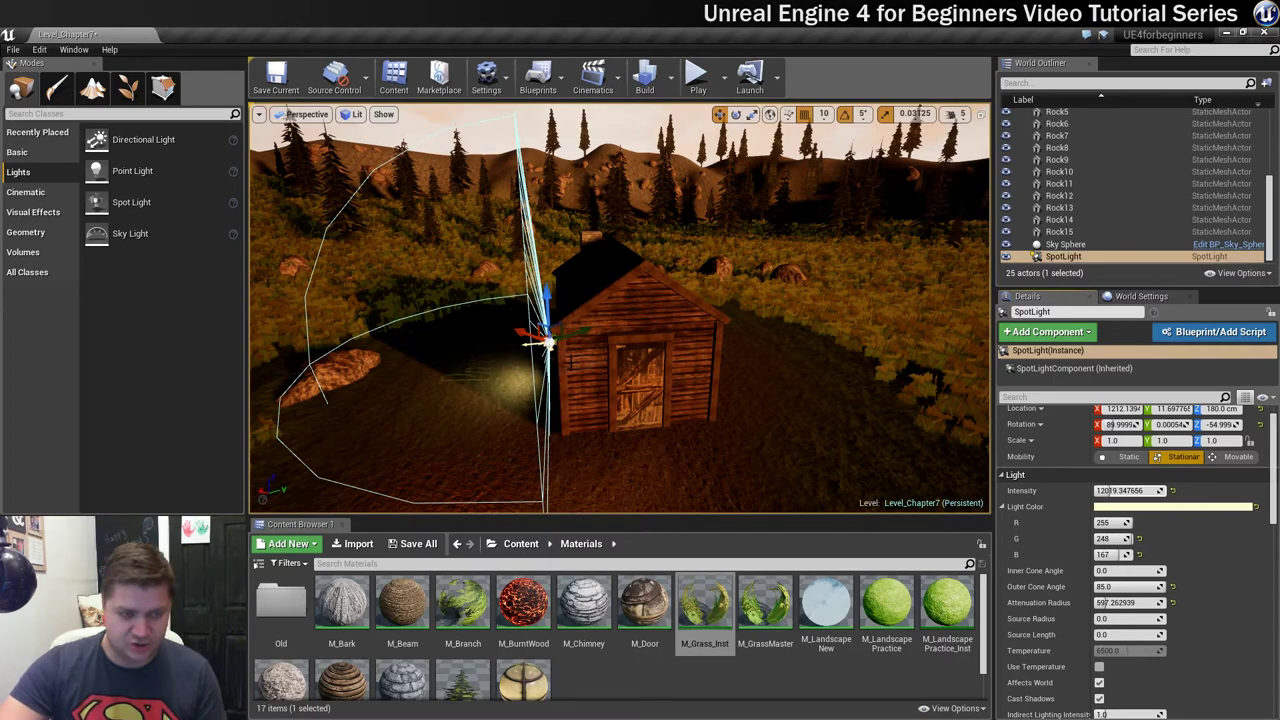
alt+drag(571, 362, 571, 505)
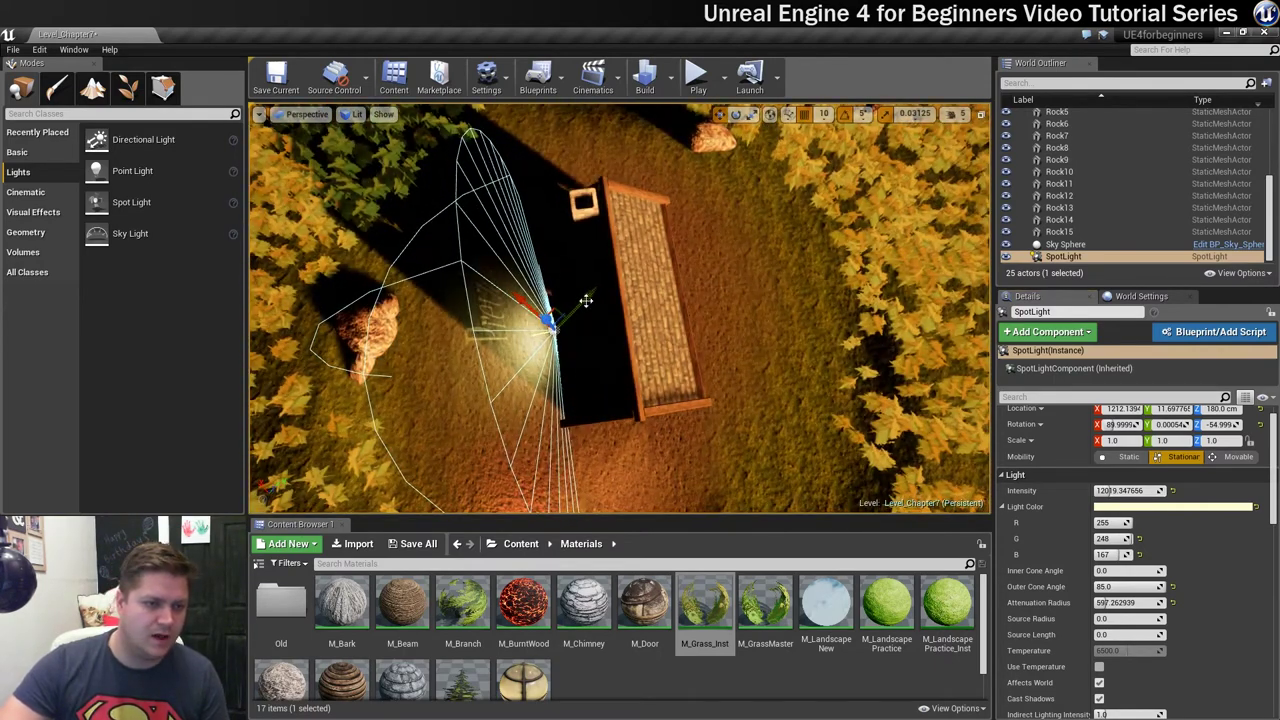
drag(586, 300, 500, 150)
alt+drag(527, 220, 546, 263)
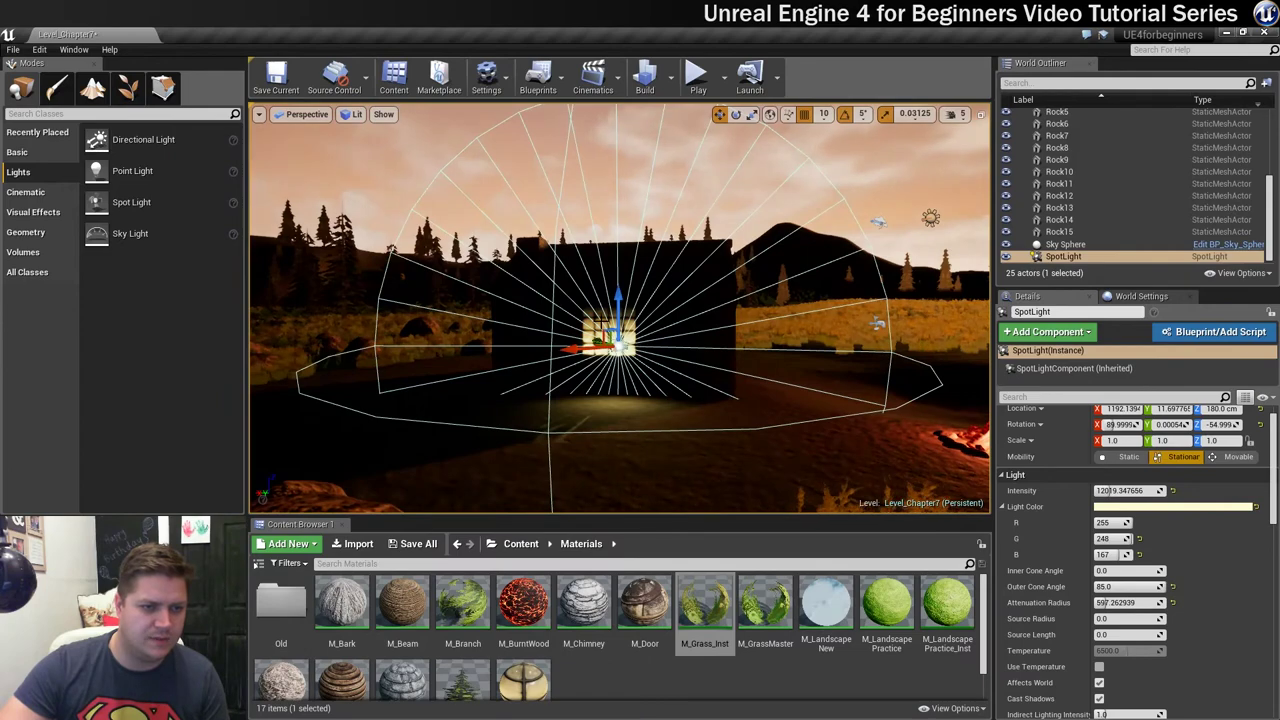
drag(620, 302, 620, 287)
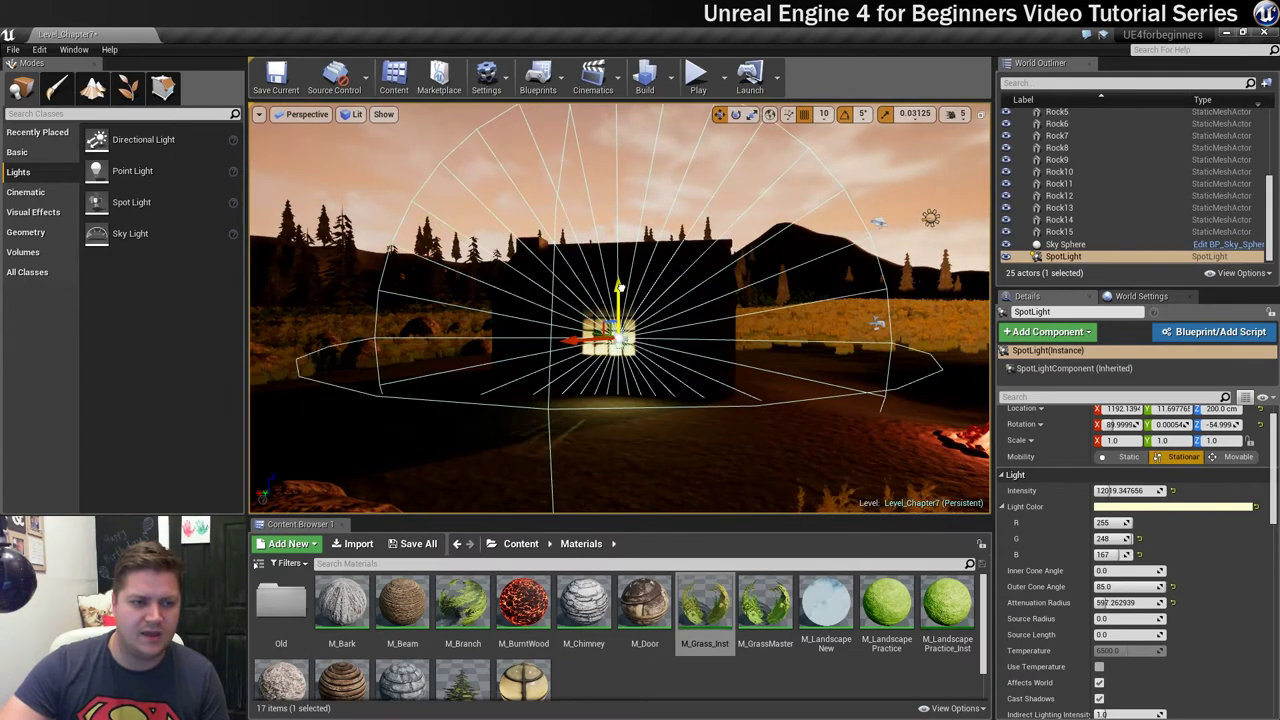
drag(574, 340, 564, 400)
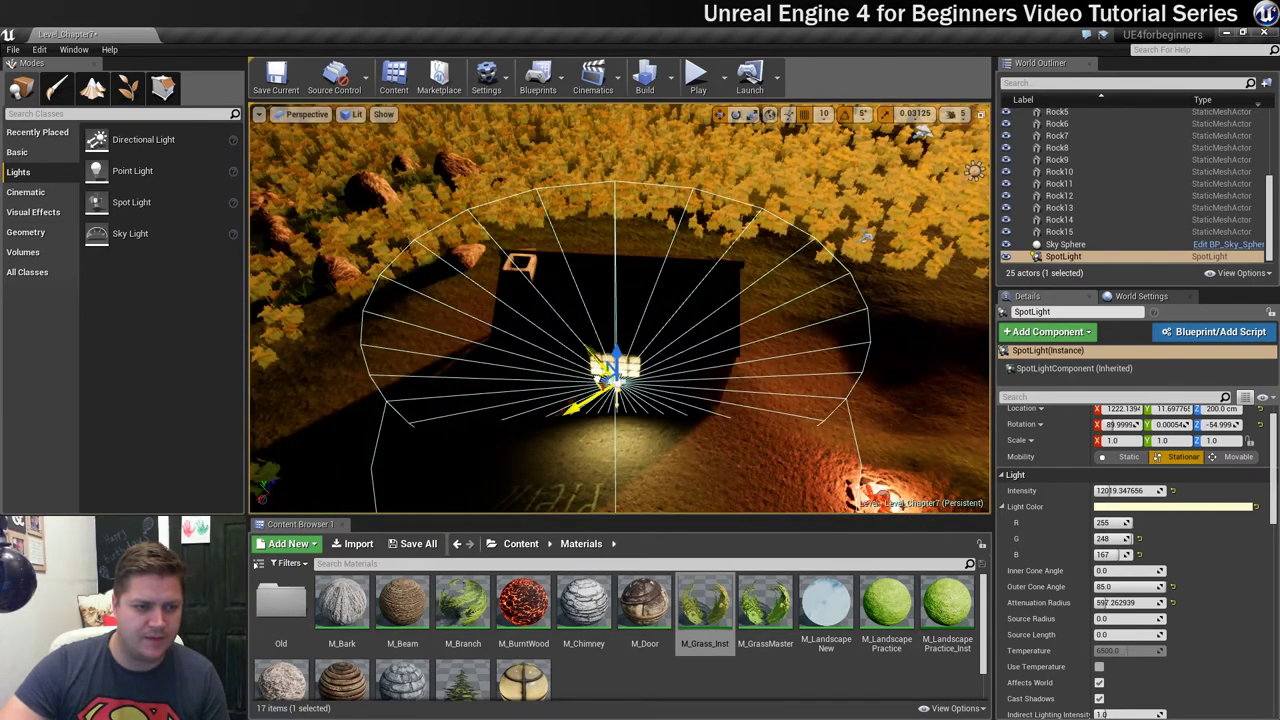
drag(570, 406, 595, 370)
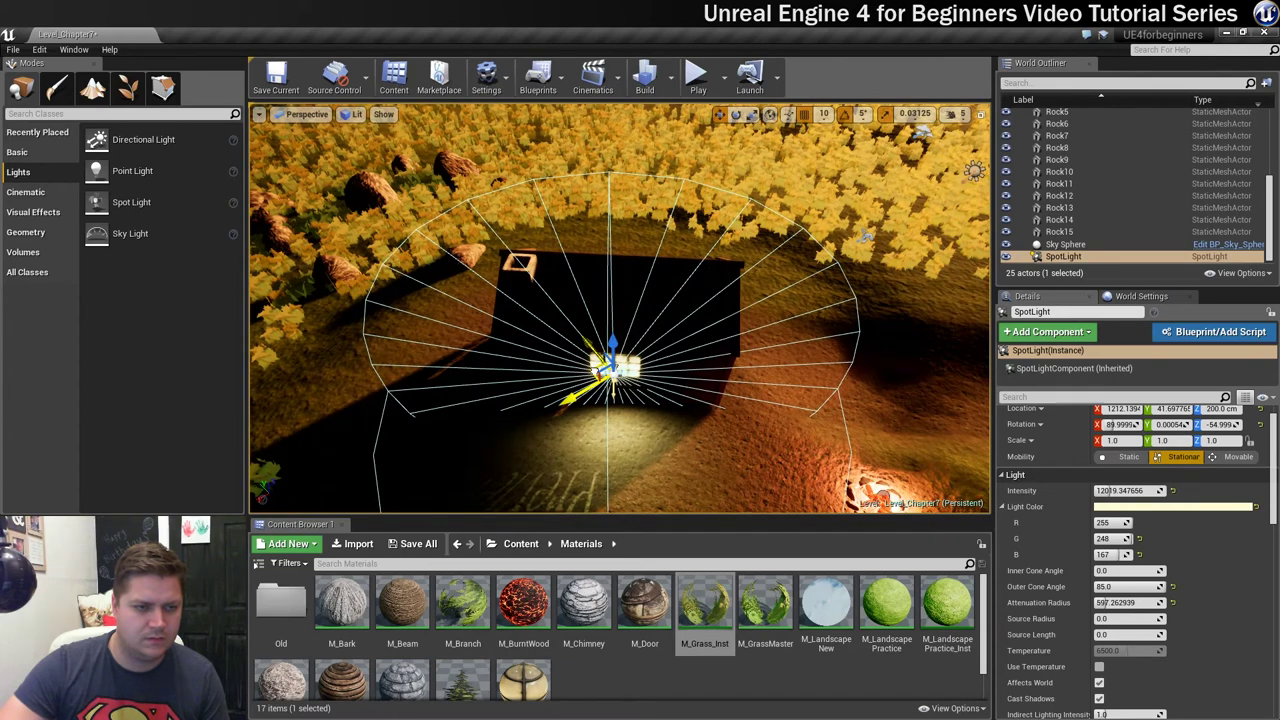
click(750, 432)
alt+drag(640, 430, 580, 315)
right_drag(975, 328, 915, 320)
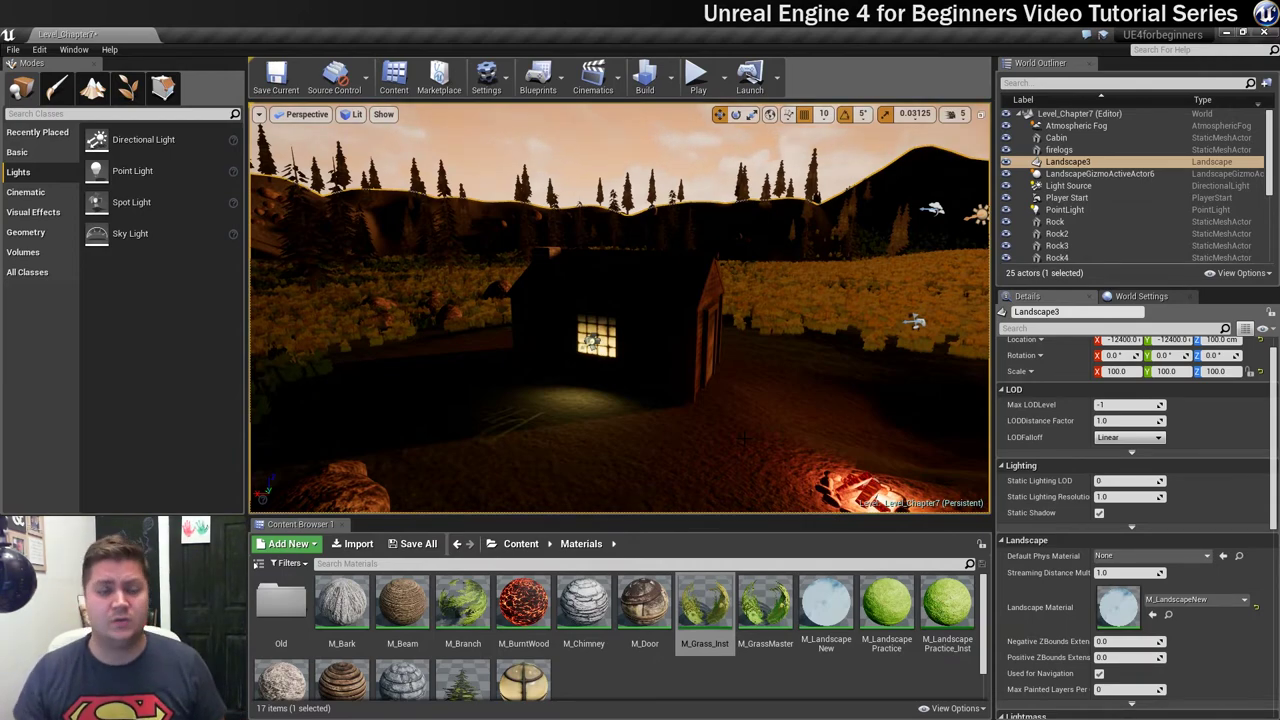
right_drag(503, 385, 395, 485)
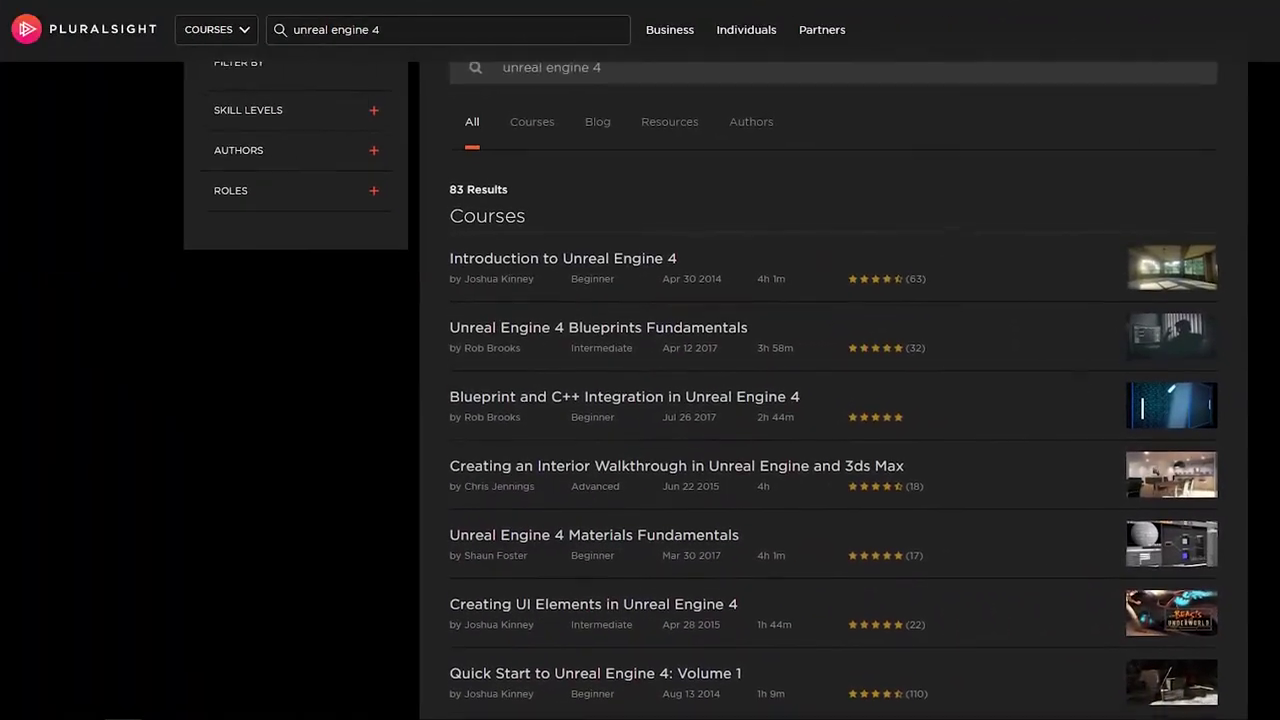
Step: Switch to the Pluralsight website and look through the course results for "unreal engine 4"
scroll(700, 400, down, 2)
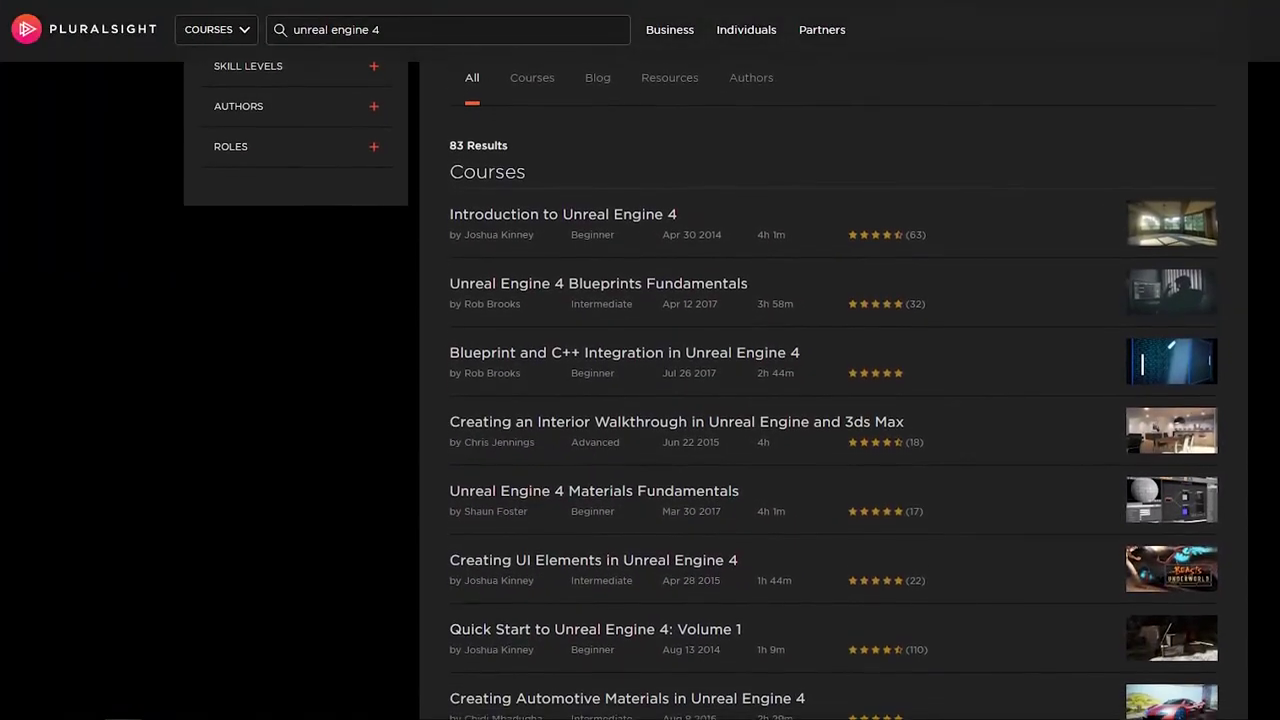
scroll(700, 383, down, 2)
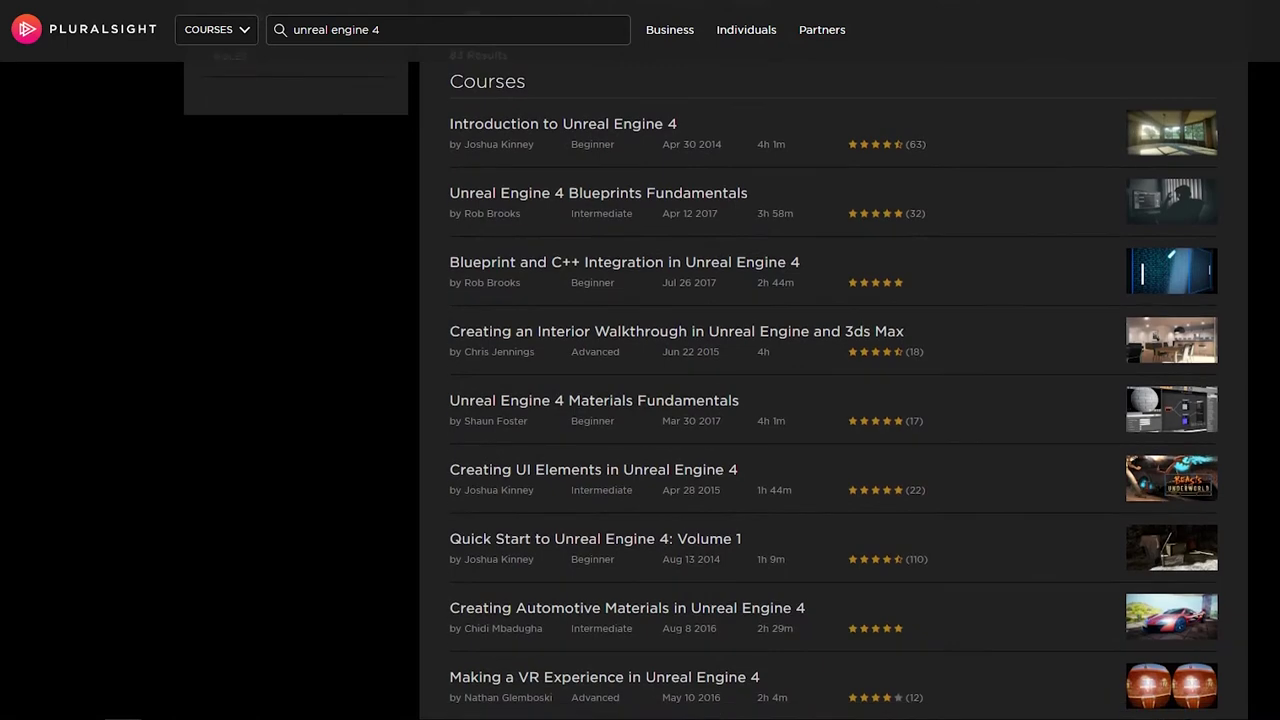
scroll(700, 383, down, 2)
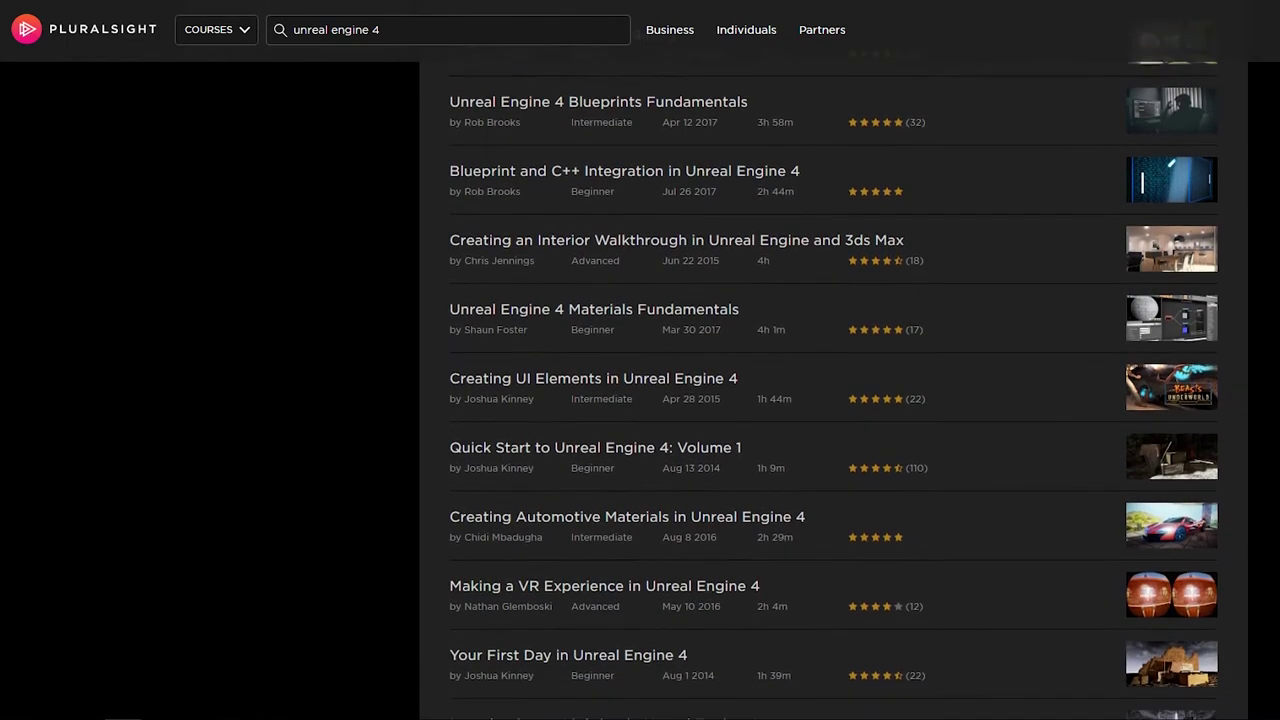
scroll(700, 383, down, 2)
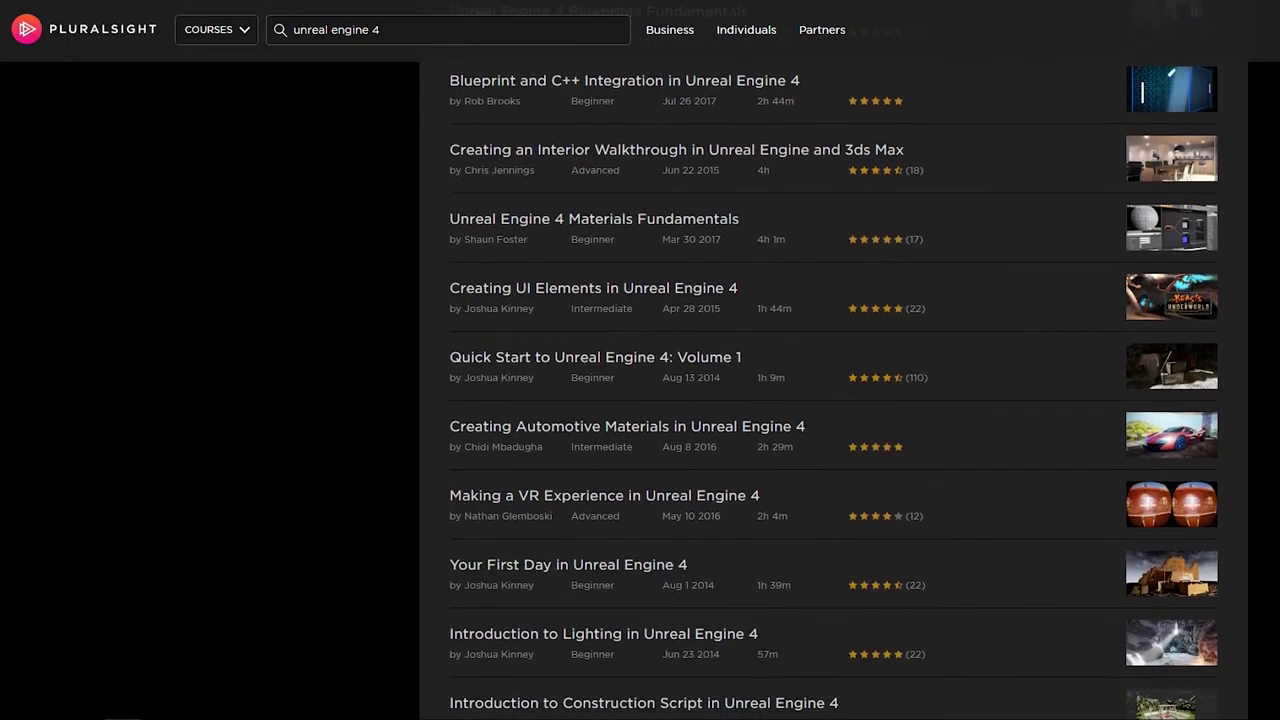
scroll(700, 383, down, 2)
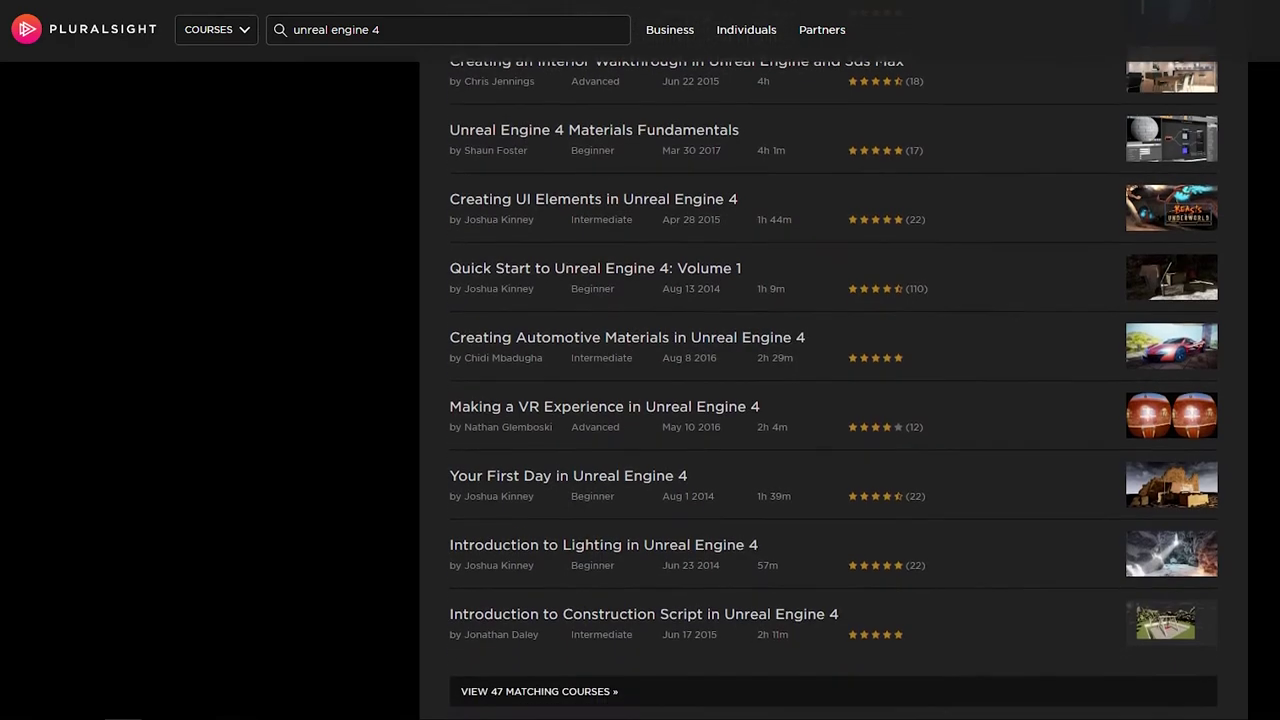
scroll(700, 383, down, 2)
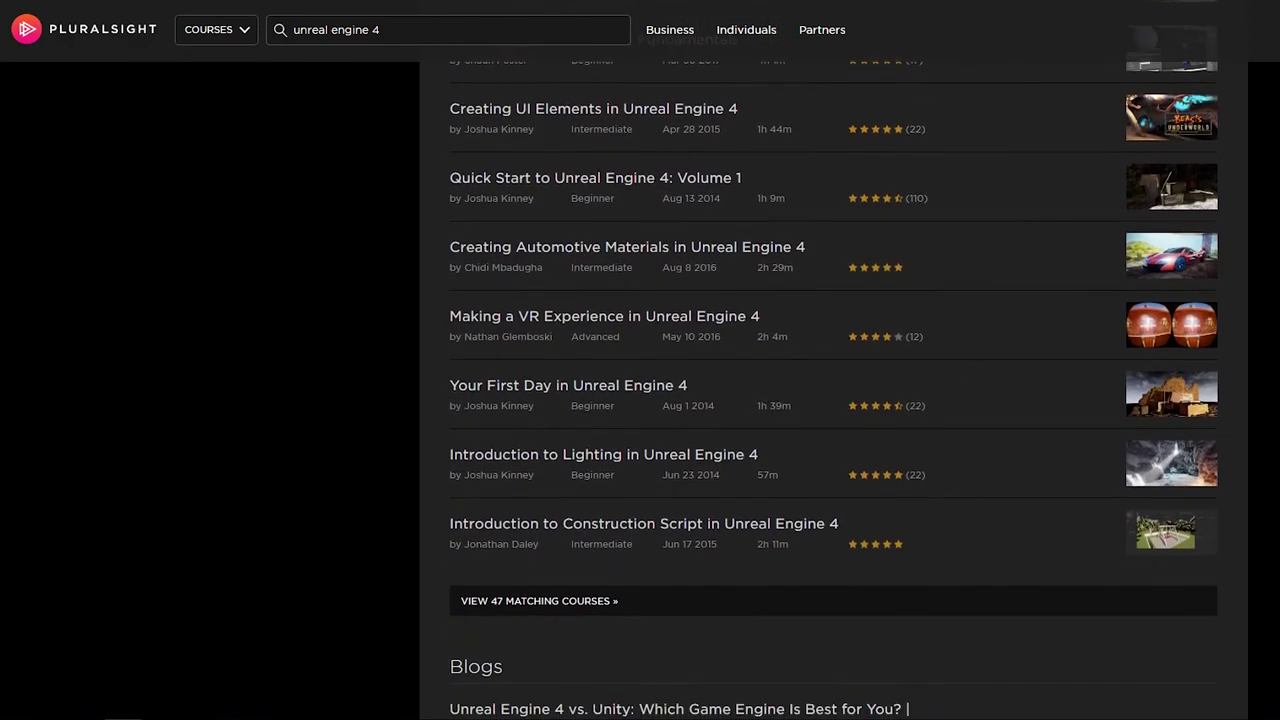